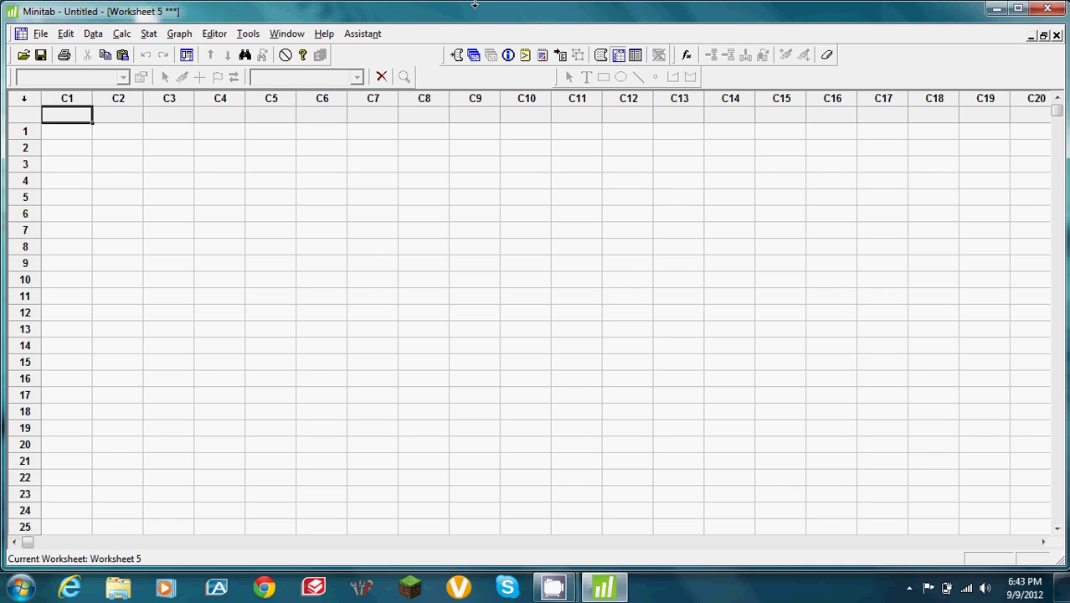
Open the recently used worksheet Delitos-TipoI (1).MTW and accept adding a copy of its content to the project
click(38, 34)
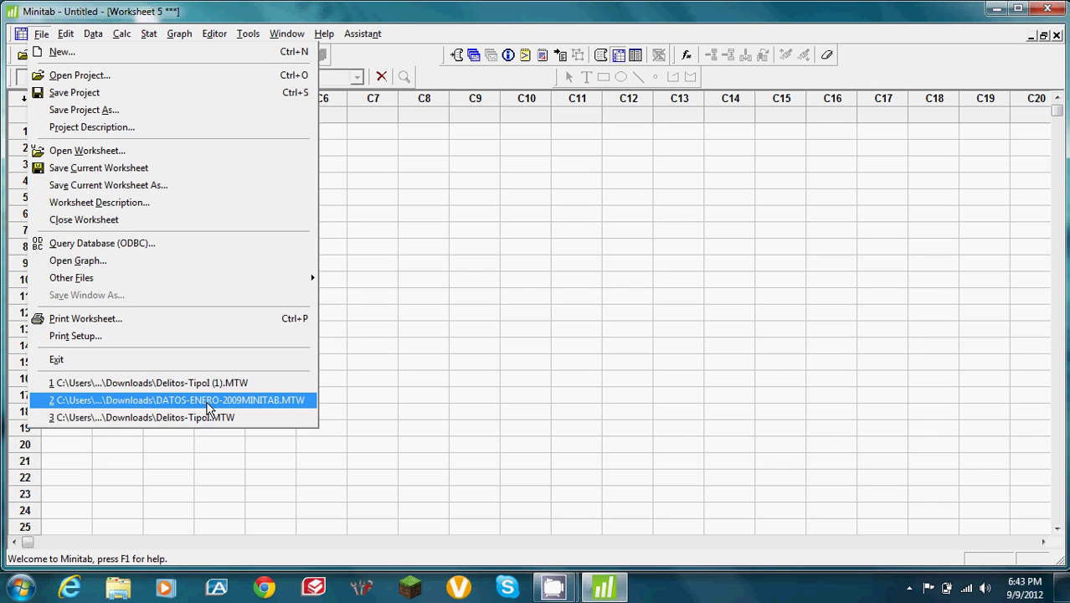
click(293, 385)
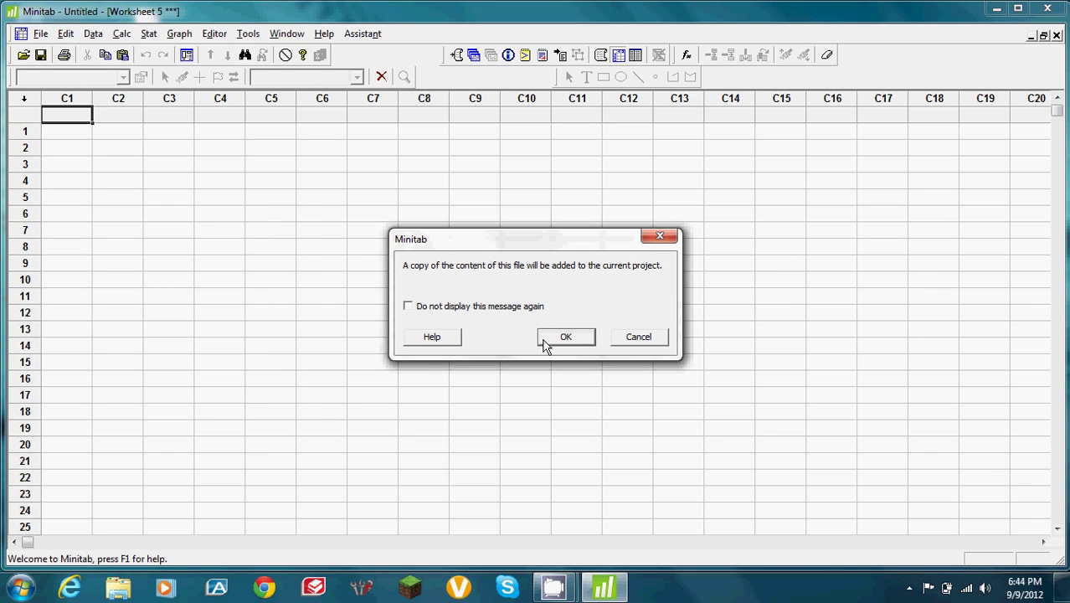
click(566, 337)
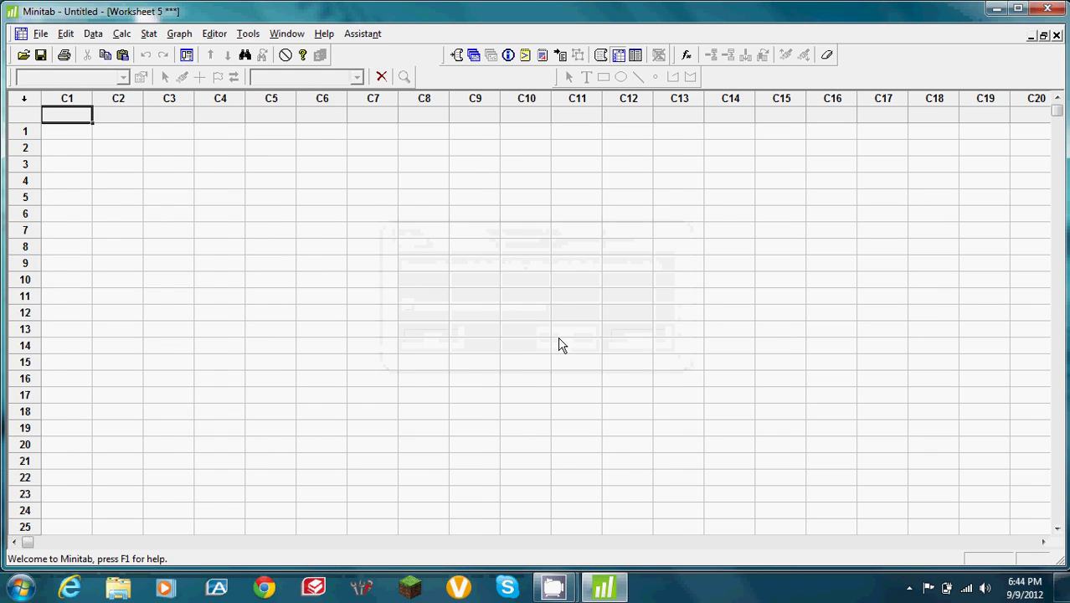
scroll(427, 262, up, 16)
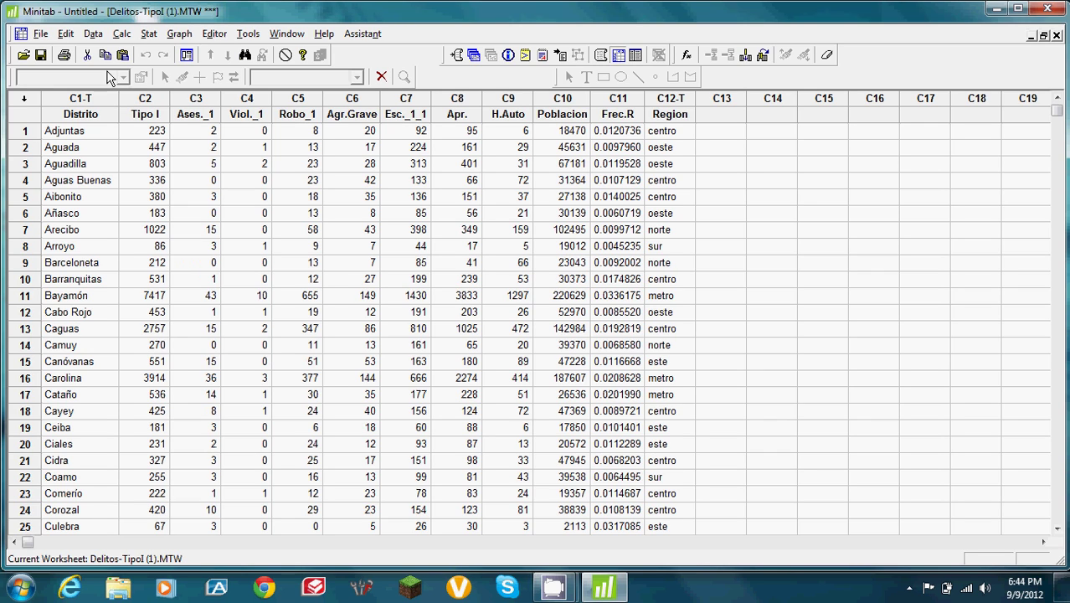
Sort the Tipo I column by Tipo I in ascending order, storing the sorted data in a new worksheet
click(93, 34)
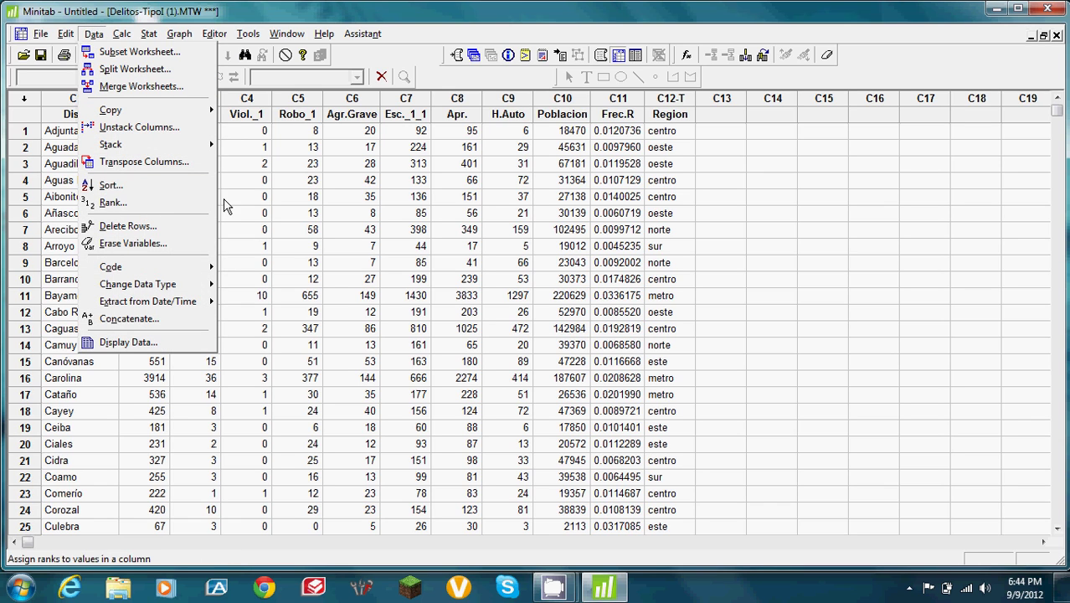
click(170, 189)
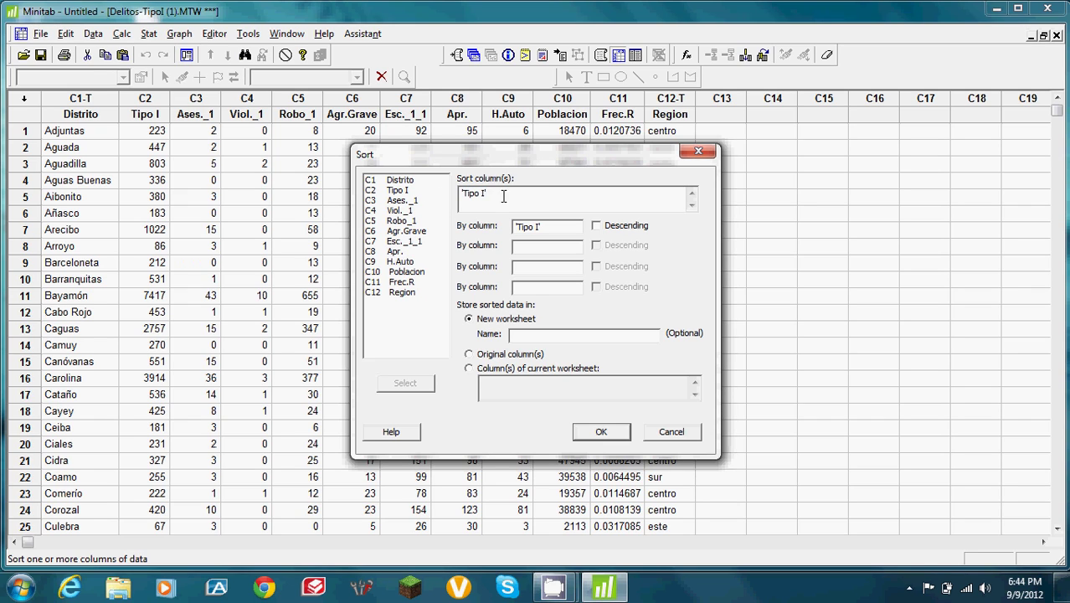
click(440, 203)
click(406, 192)
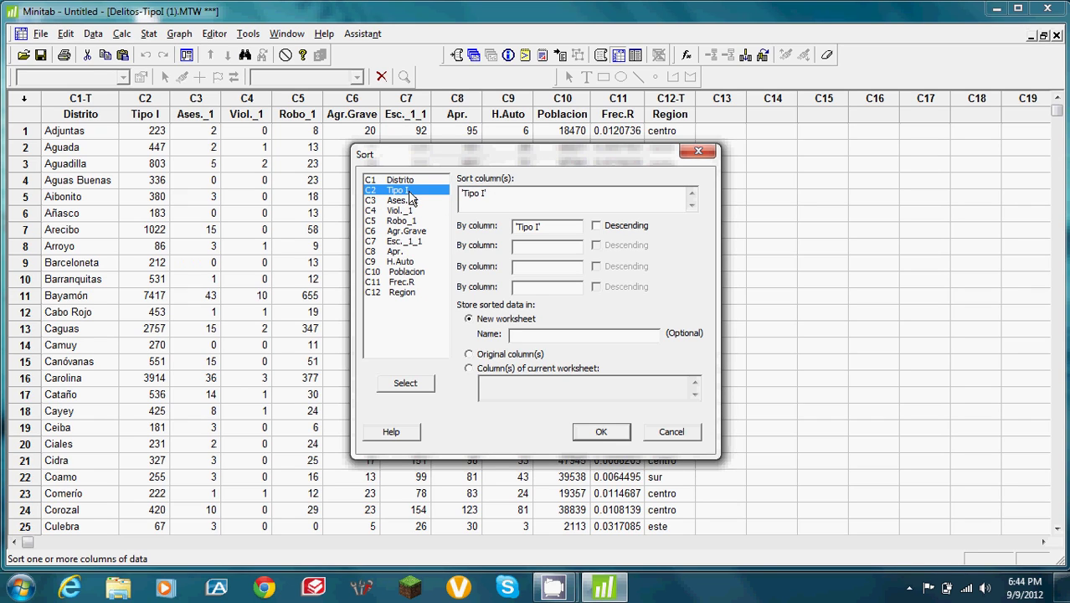
click(566, 233)
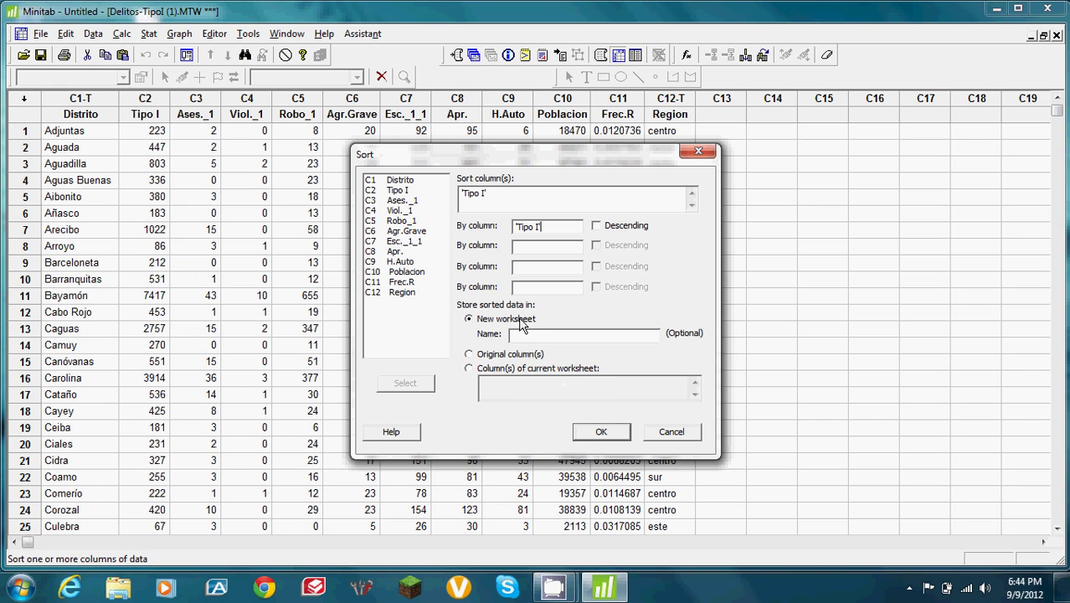
click(598, 434)
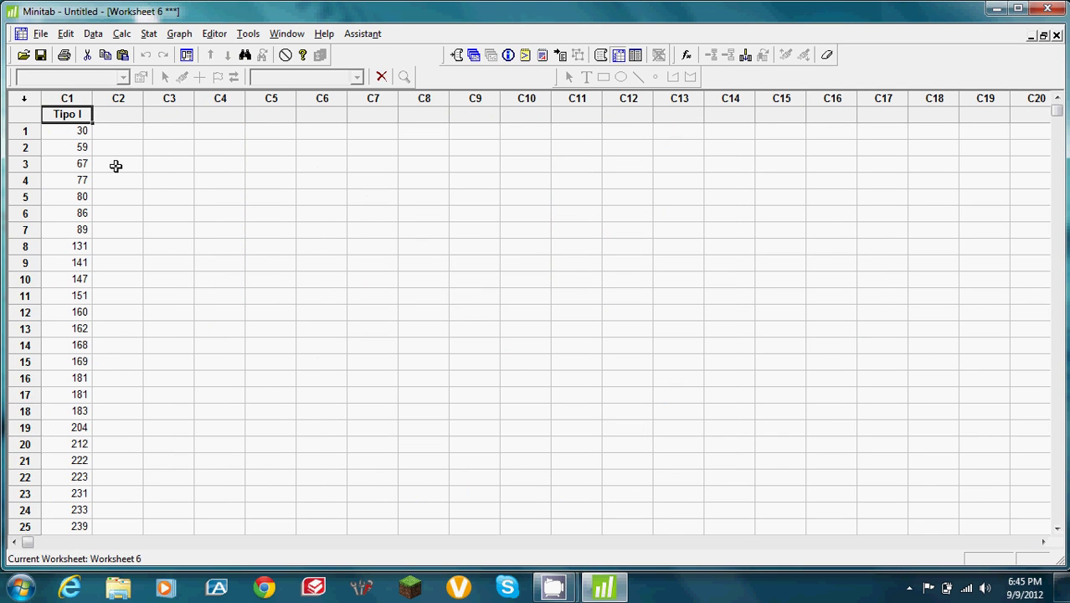
Examine the sorted Tipo I column from first to last row for its smallest value, largest value and number of observations
click(76, 136)
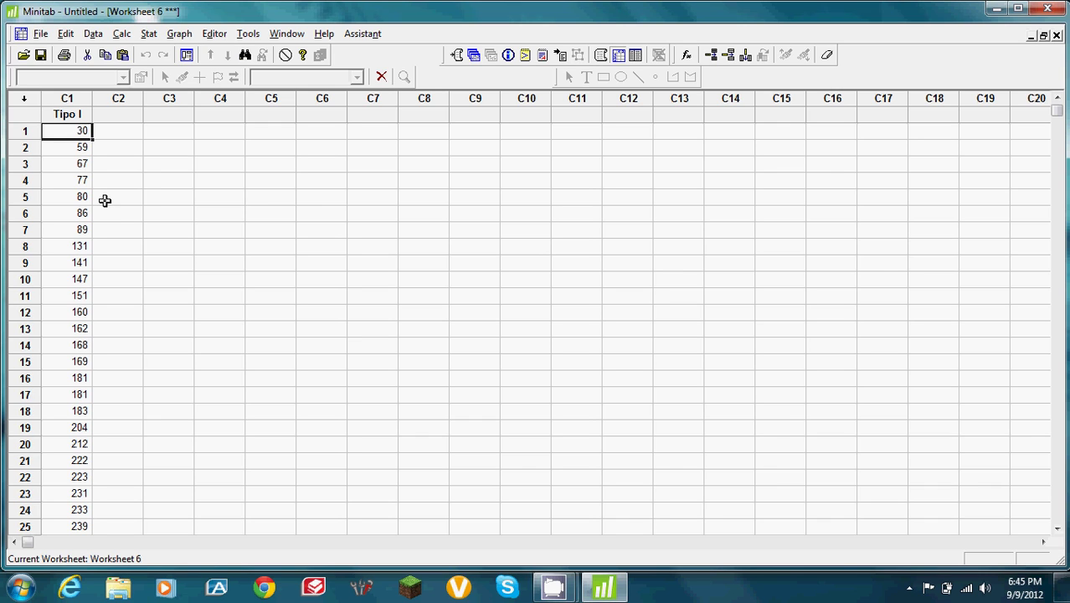
scroll(104, 201, down, 1)
scroll(105, 201, up, 1)
scroll(105, 203, down, 10)
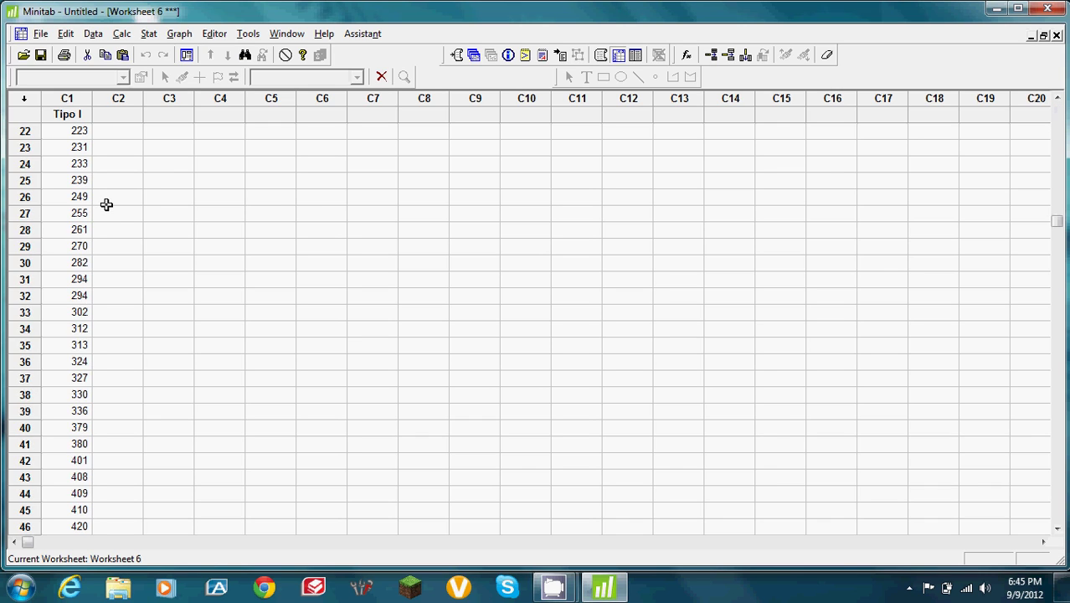
scroll(106, 209, down, 10)
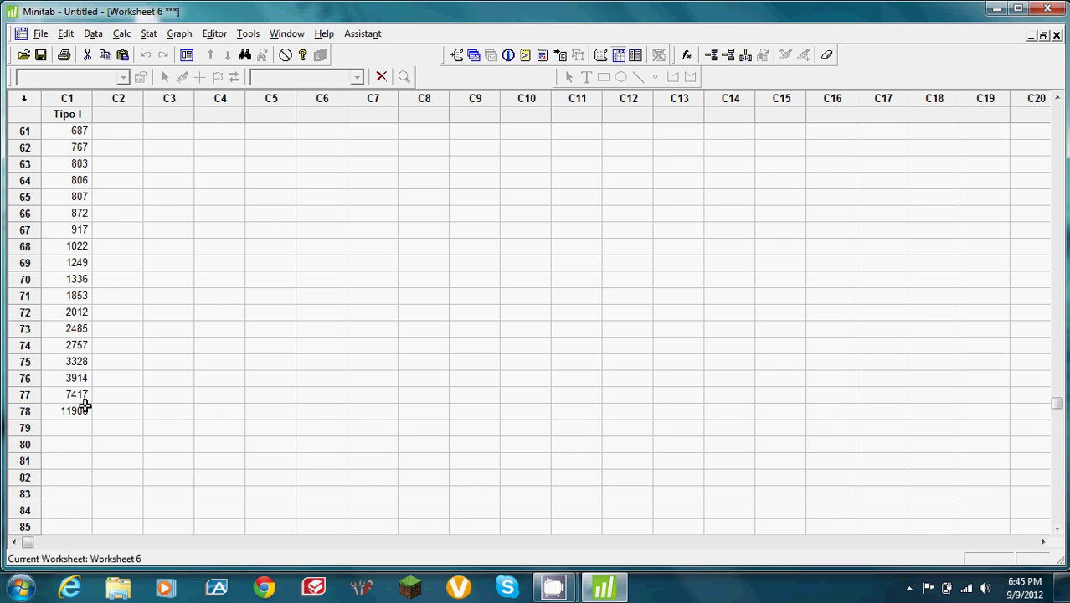
scroll(102, 417, up, 20)
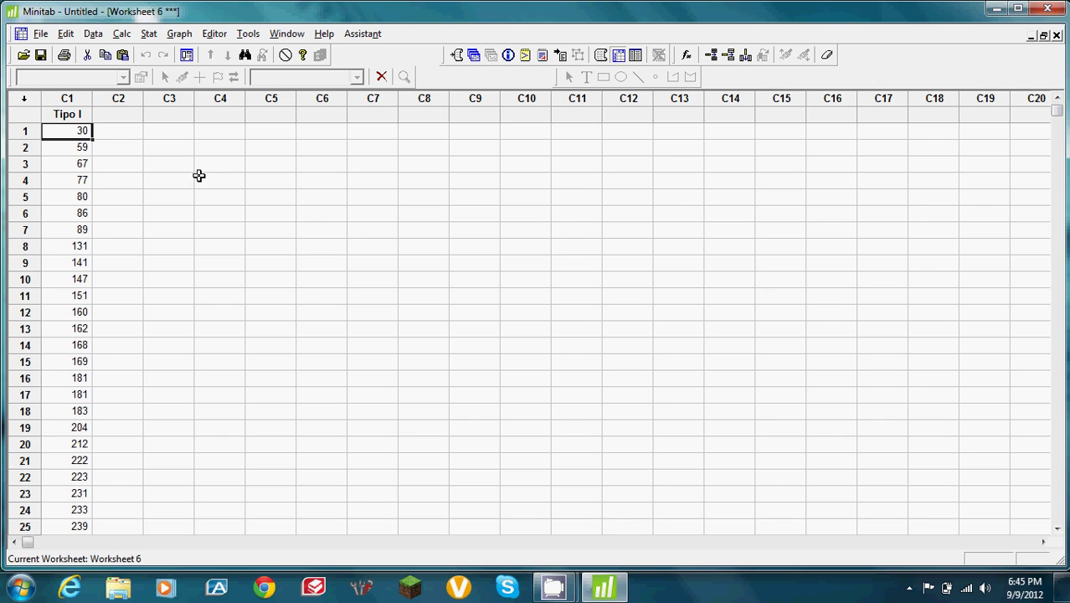
scroll(202, 159, down, 6)
scroll(208, 152, down, 10)
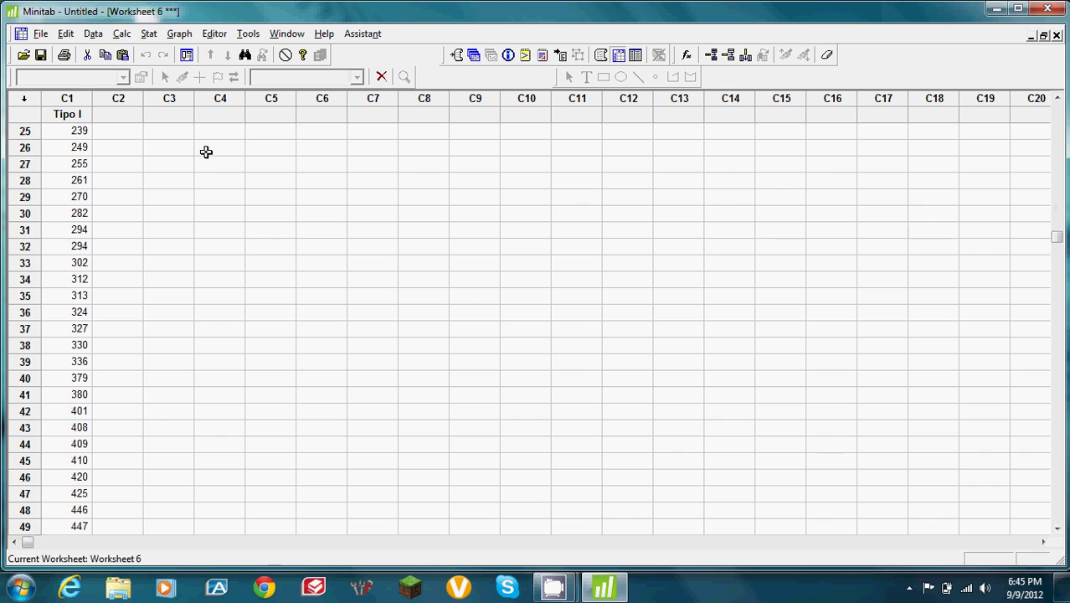
scroll(185, 198, down, 4)
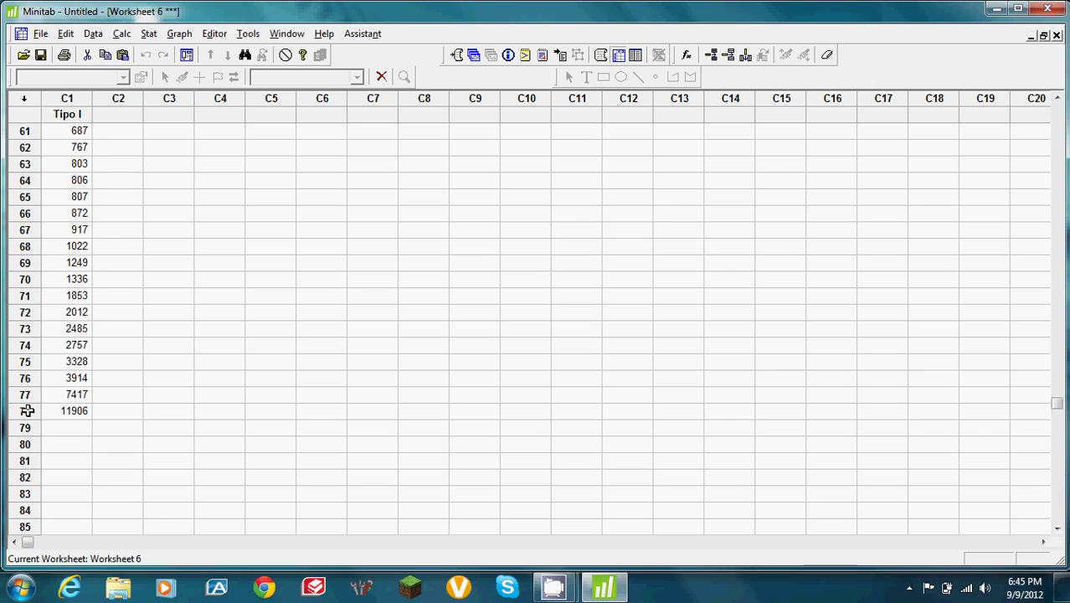
click(100, 183)
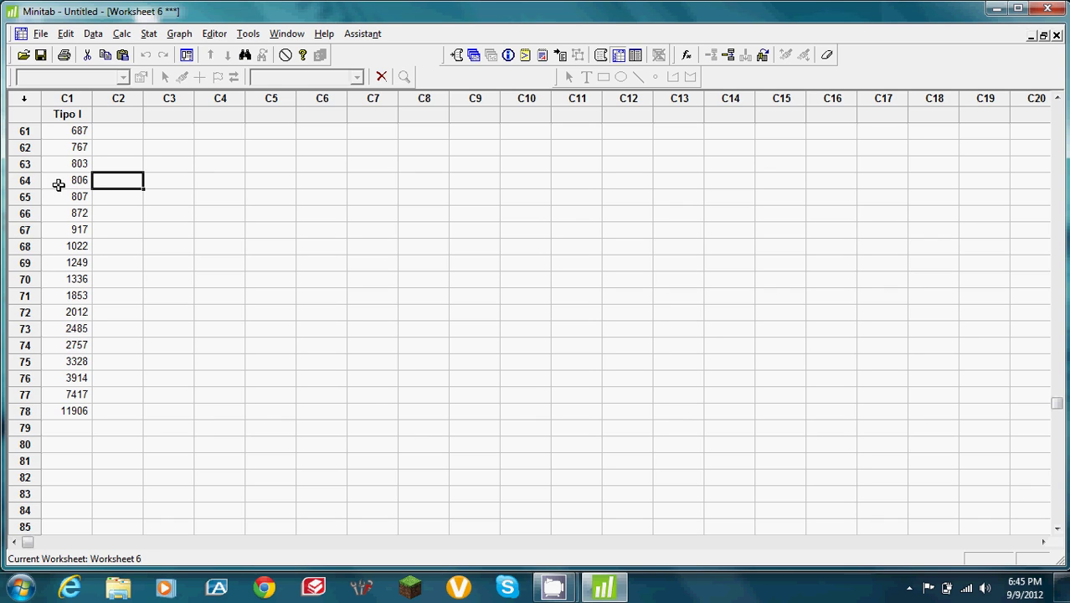
click(26, 180)
click(123, 209)
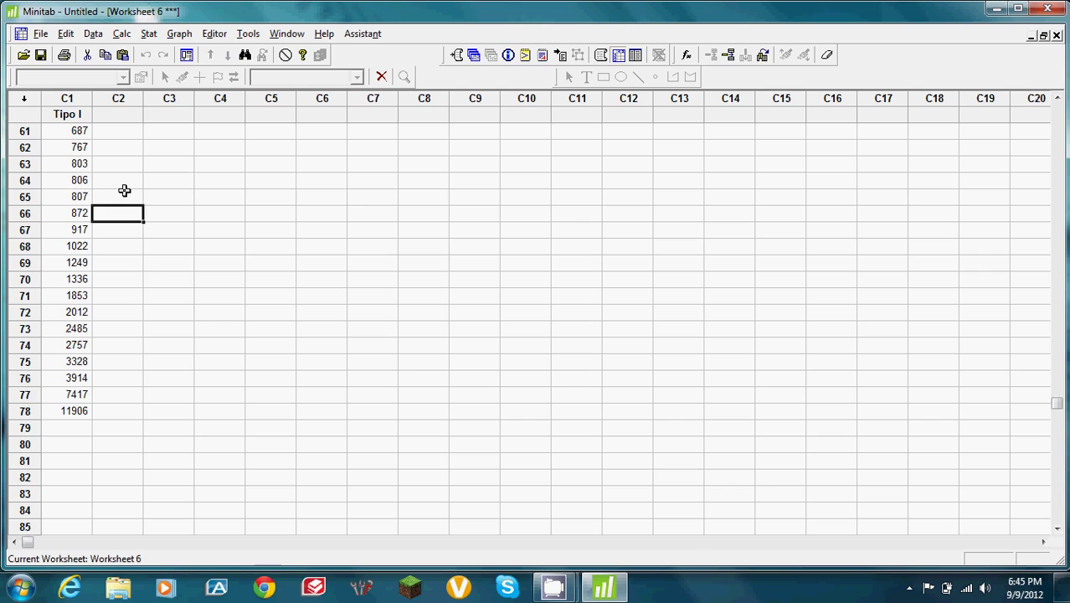
click(122, 183)
scroll(122, 190, up, 4)
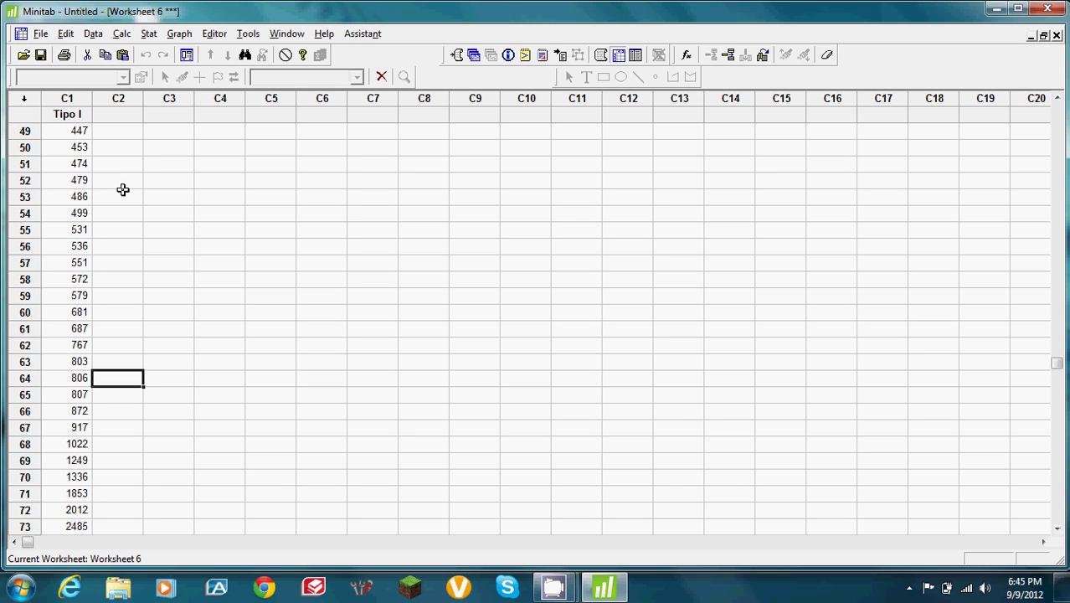
scroll(123, 193, down, 2)
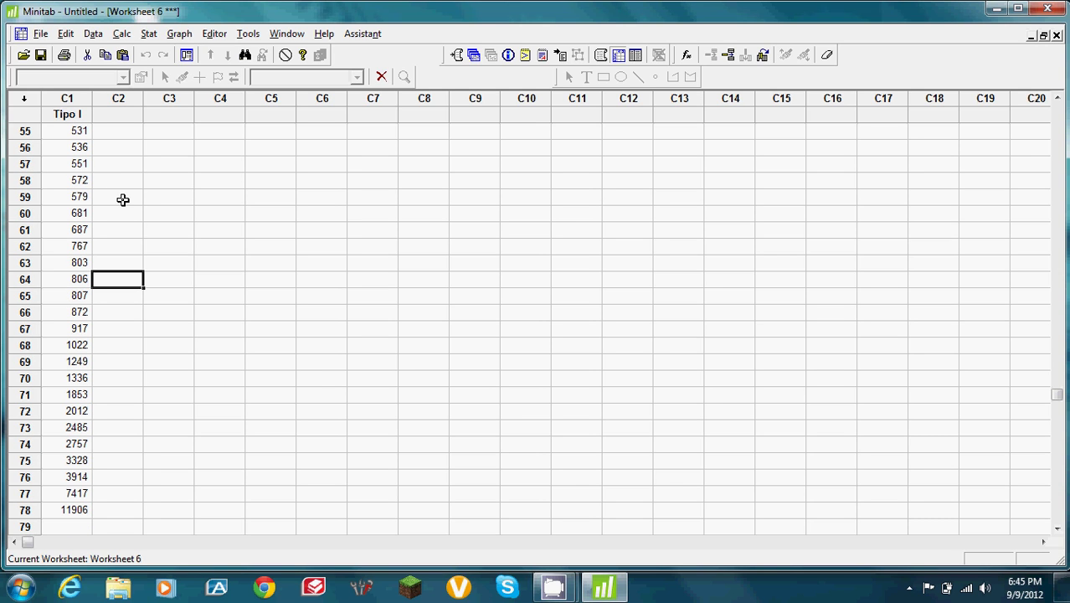
scroll(122, 199, up, 4)
scroll(122, 199, down, 8)
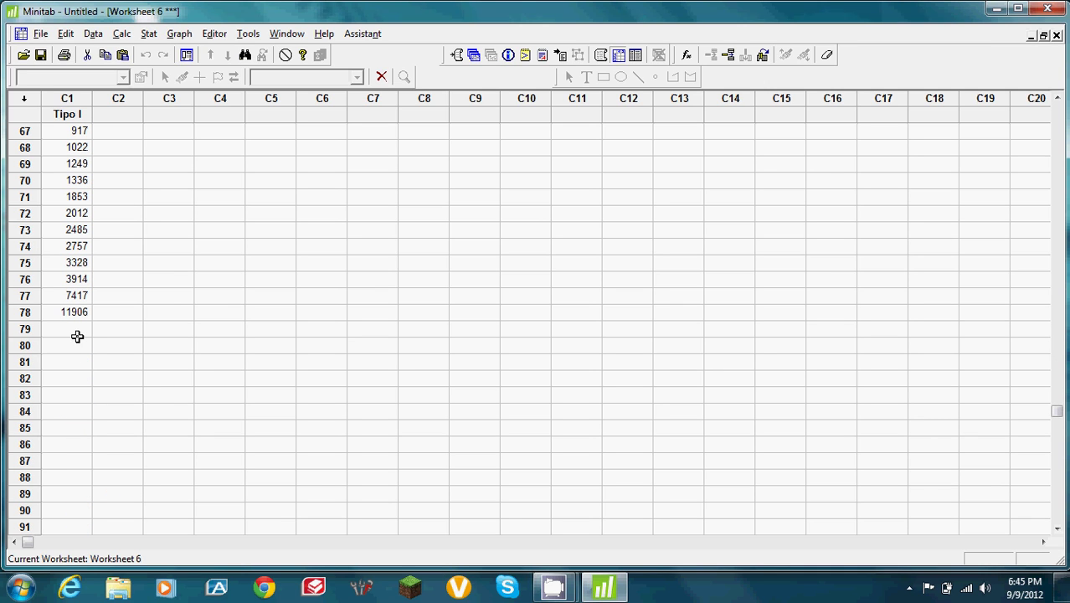
scroll(120, 306, up, 5)
scroll(123, 307, up, 17)
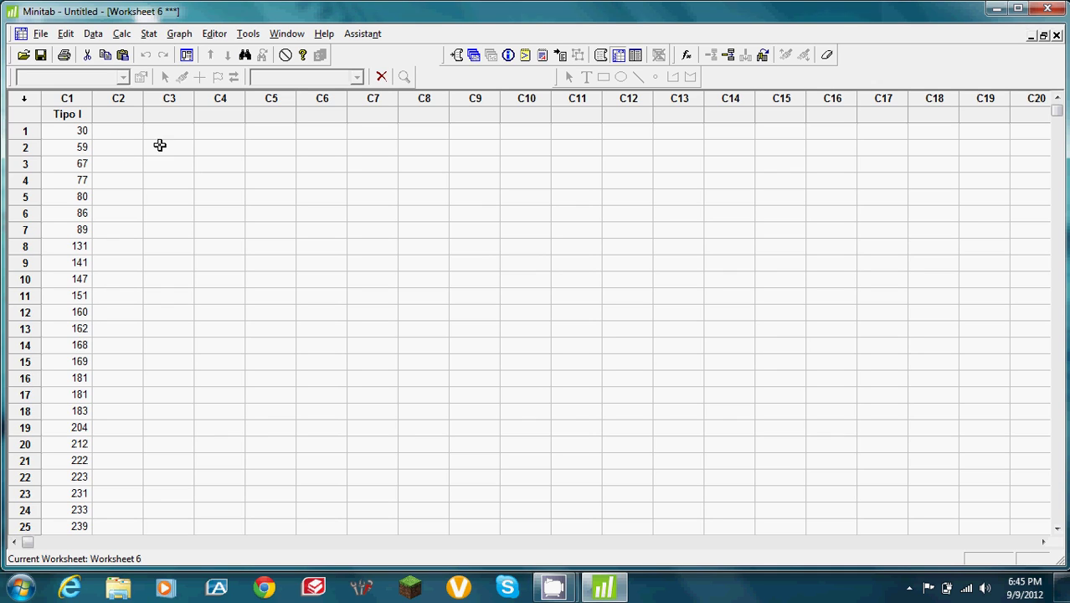
Enter 1484.5 in row 1 of column C3 and 1500 beside it in column C4
scroll(157, 174, down, 1)
scroll(153, 174, up, 1)
click(169, 132)
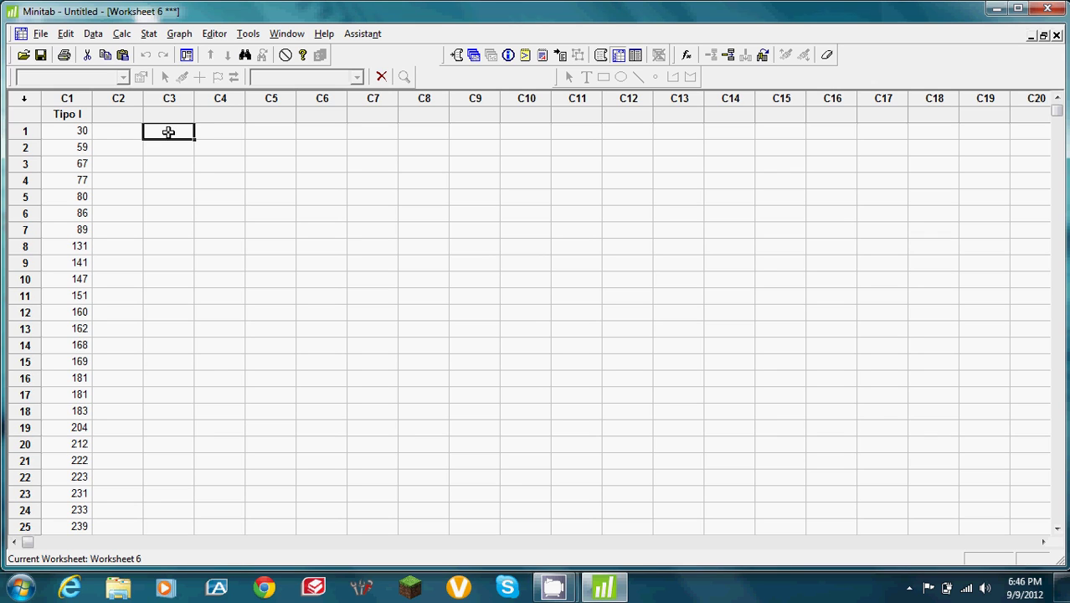
text(14)
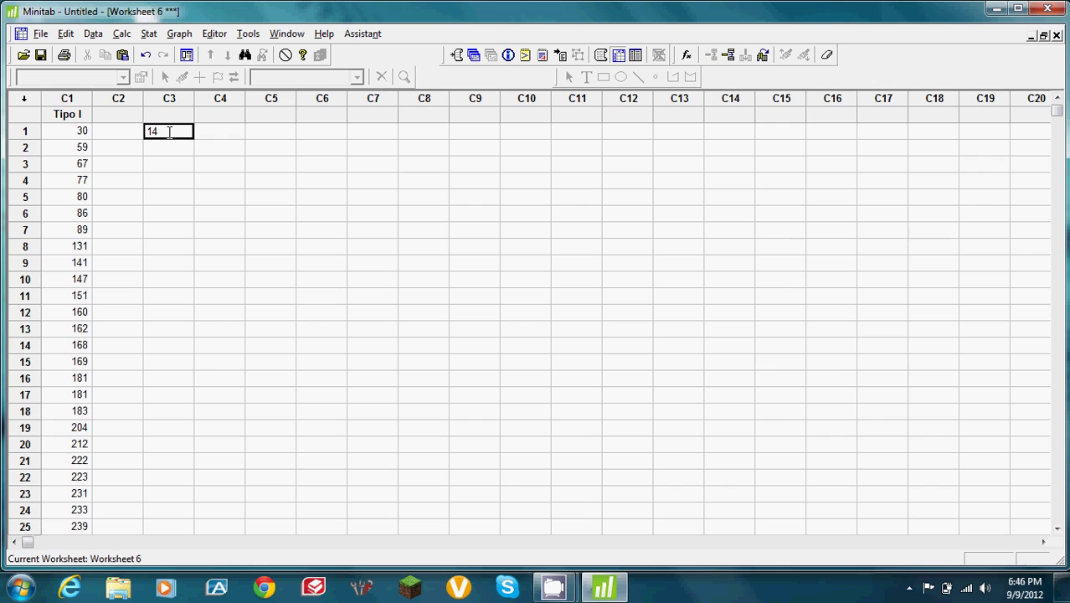
text(84.5)
key(Return)
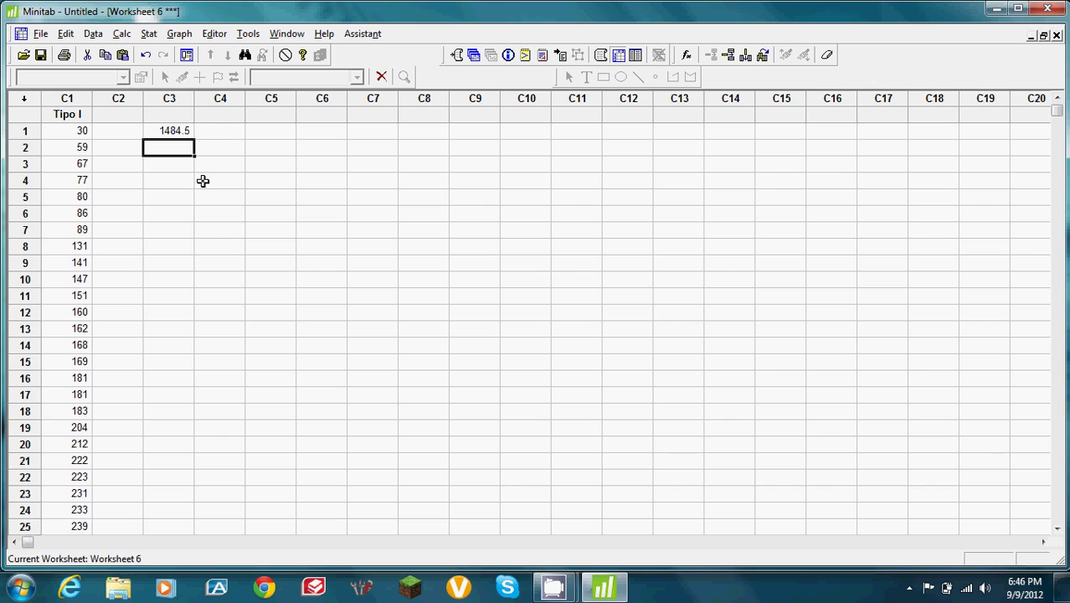
click(214, 133)
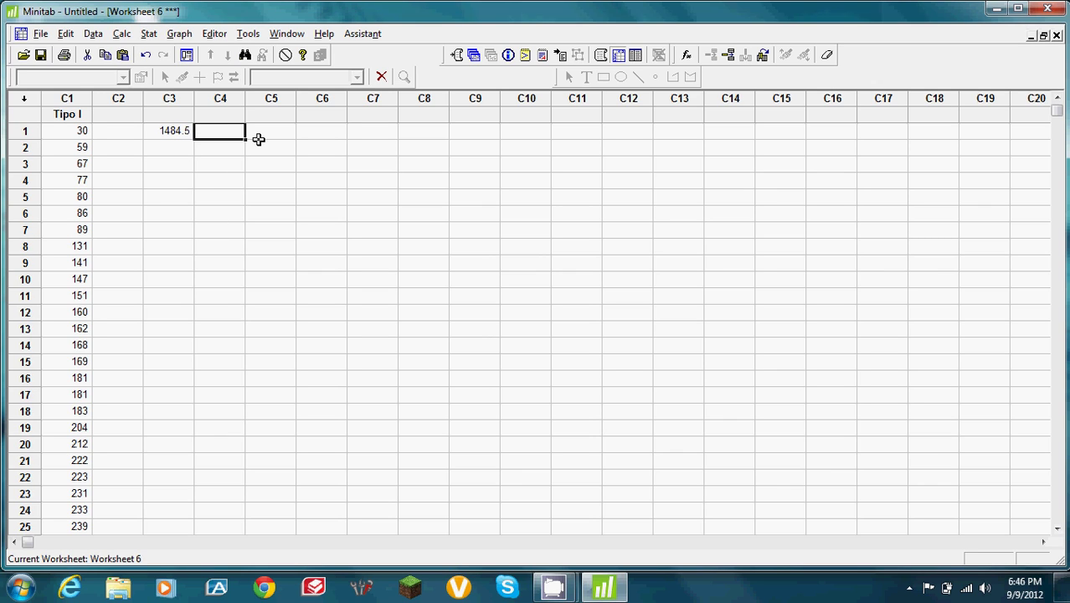
text(1500)
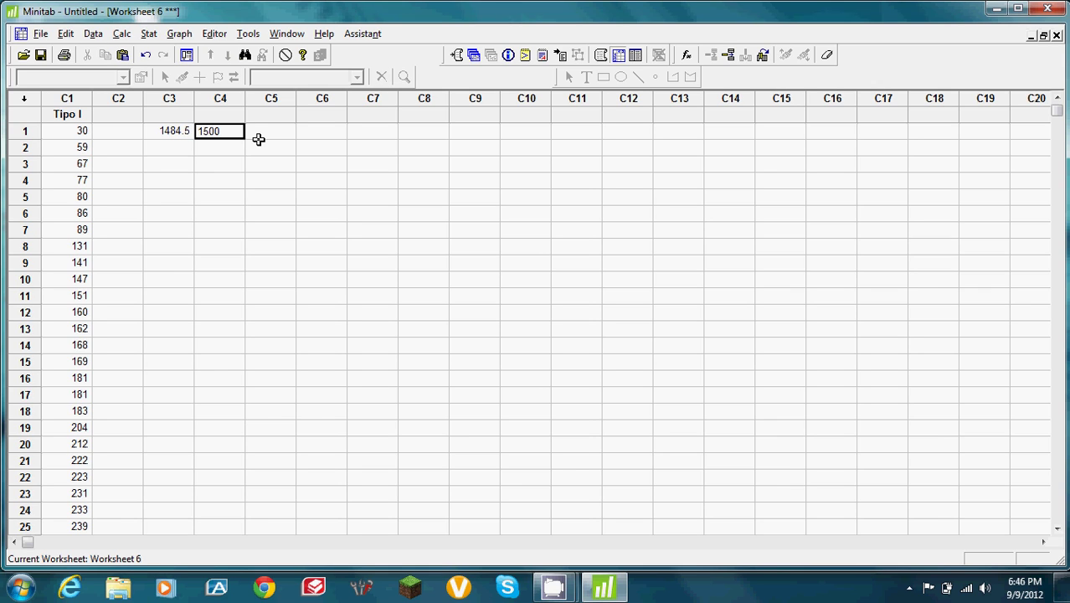
key(Return)
Enter the first class interval in row 1, with lower limit 0 in C6 and upper limit 1499 in C7
click(330, 129)
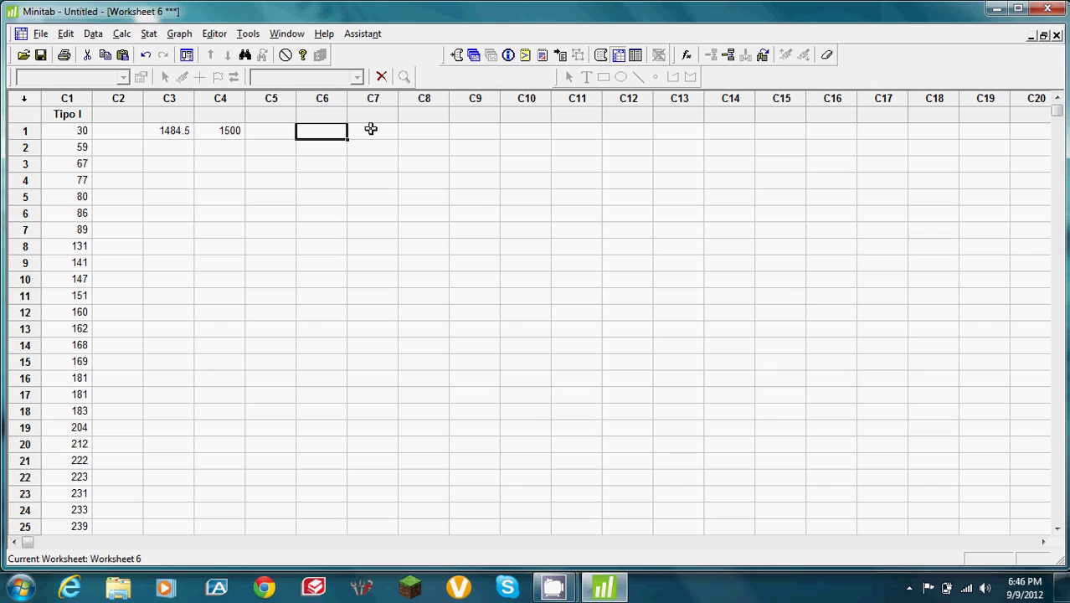
text(0)
click(371, 129)
text(1499)
key(Return)
Enter the second class interval in row 2, with lower limit 1500 in C6 and upper limit 2999 in C7
key(Left)
text(1500)
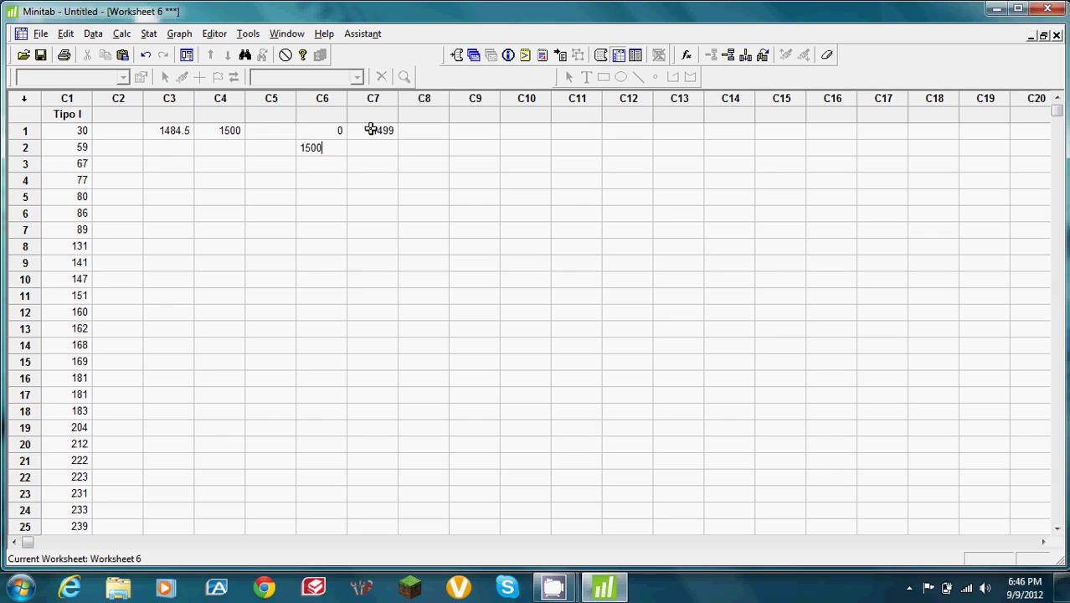
key(Tab)
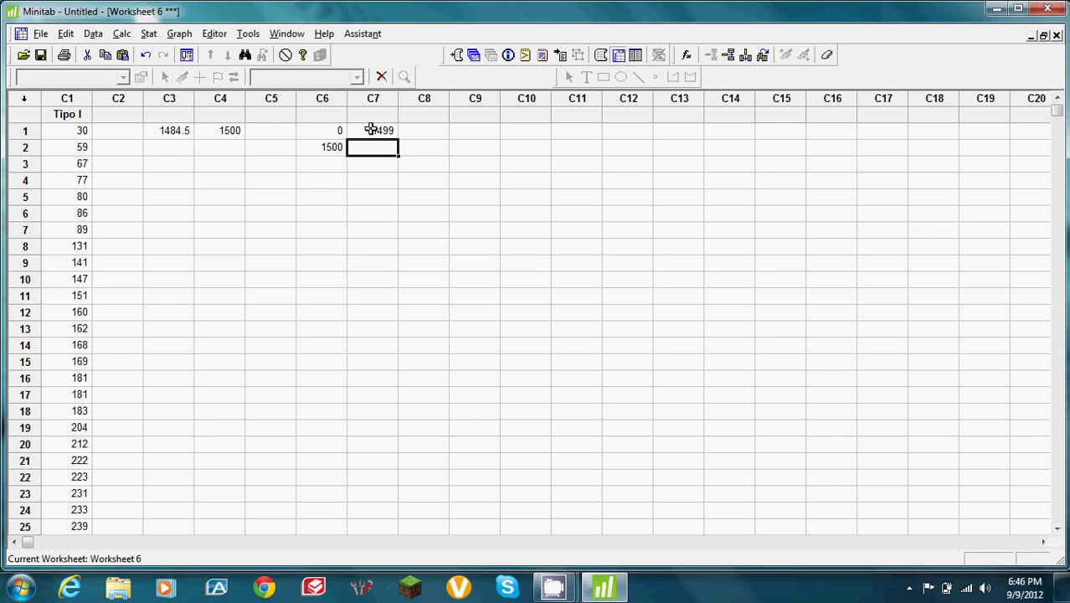
text(2999)
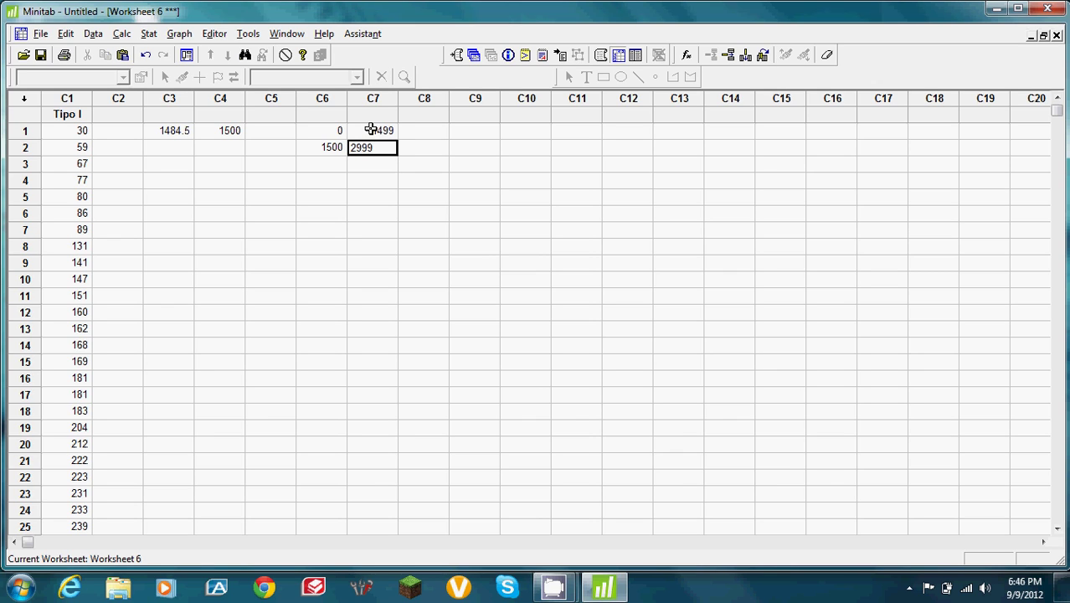
key(Return)
Enter the third class interval in row 3, with lower limit 3000 in C6 and upper limit 4499 in C7
key(Left)
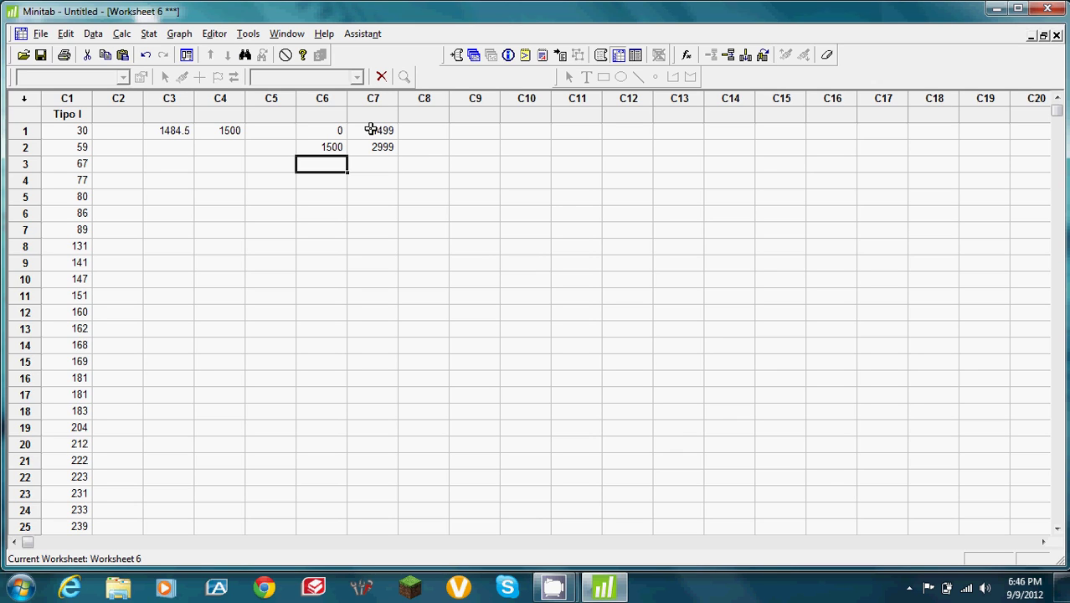
text(3000)
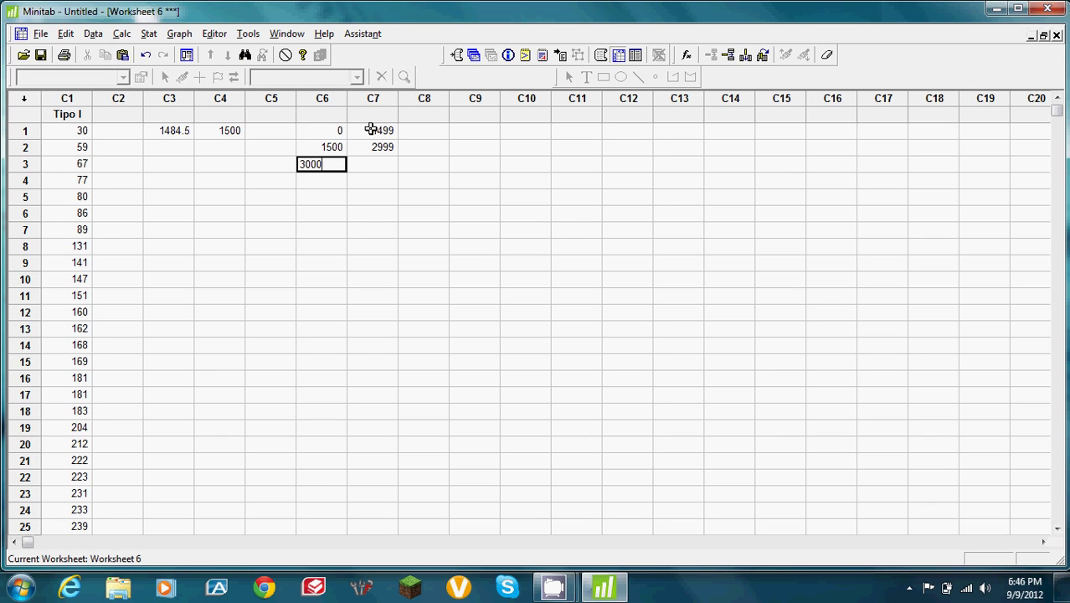
key(Tab)
text(44)
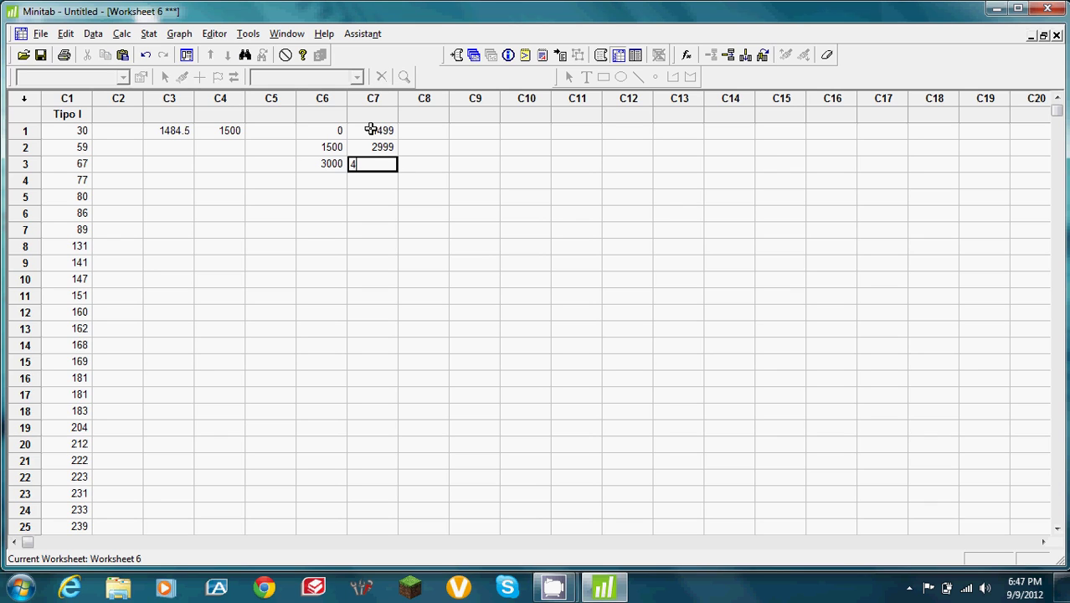
text(9)
key(Tab)
Enter the fourth class interval in row 4, with lower limit 4500 in C6 and upper limit 5999 in C7
key(Down)
key(Left)
key(Left)
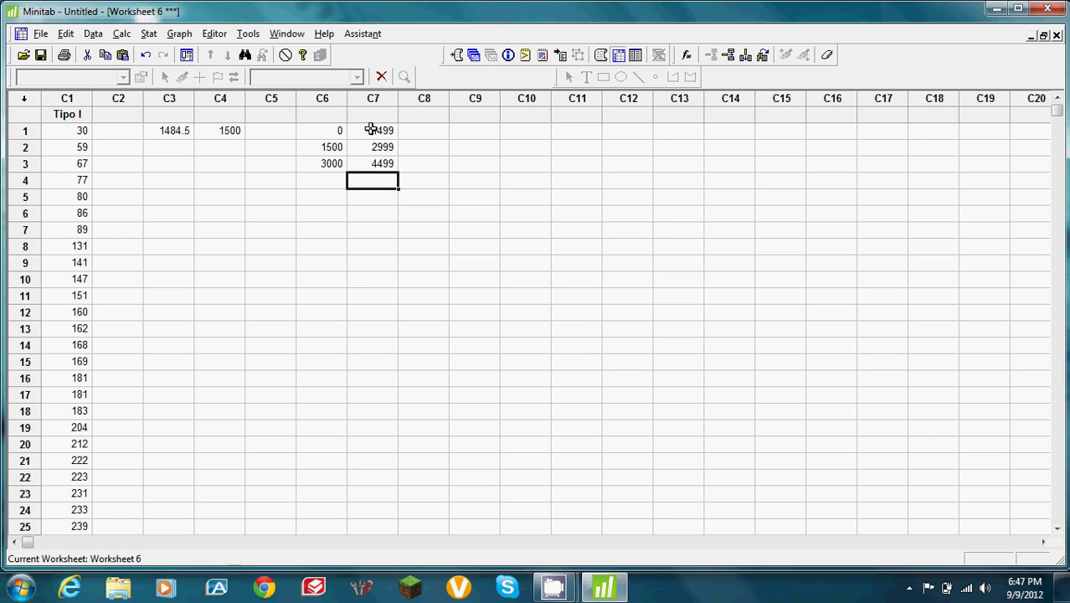
text(4500)
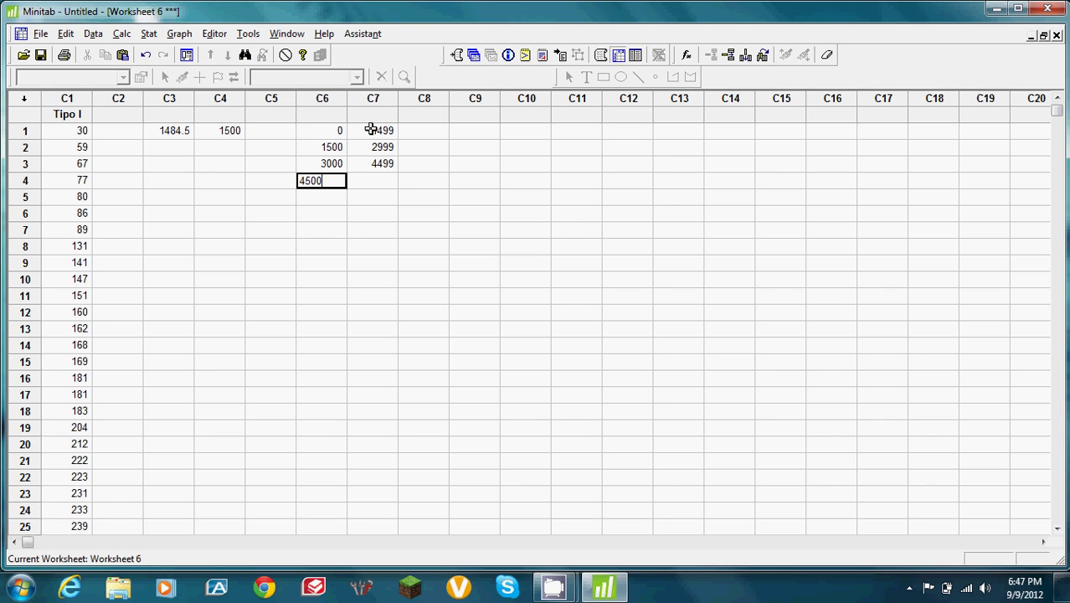
key(Tab)
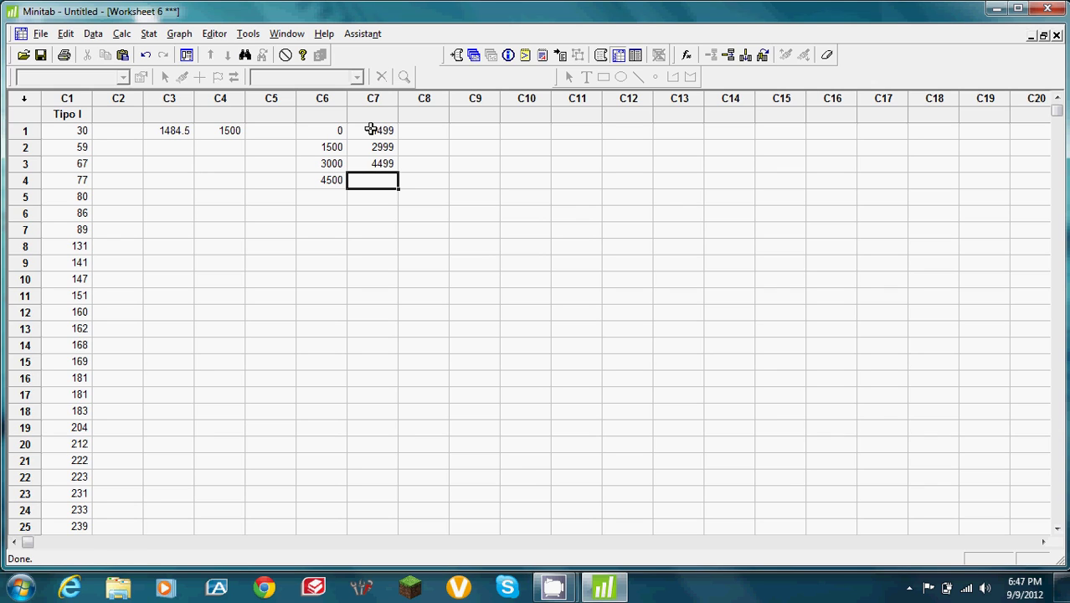
text(5999)
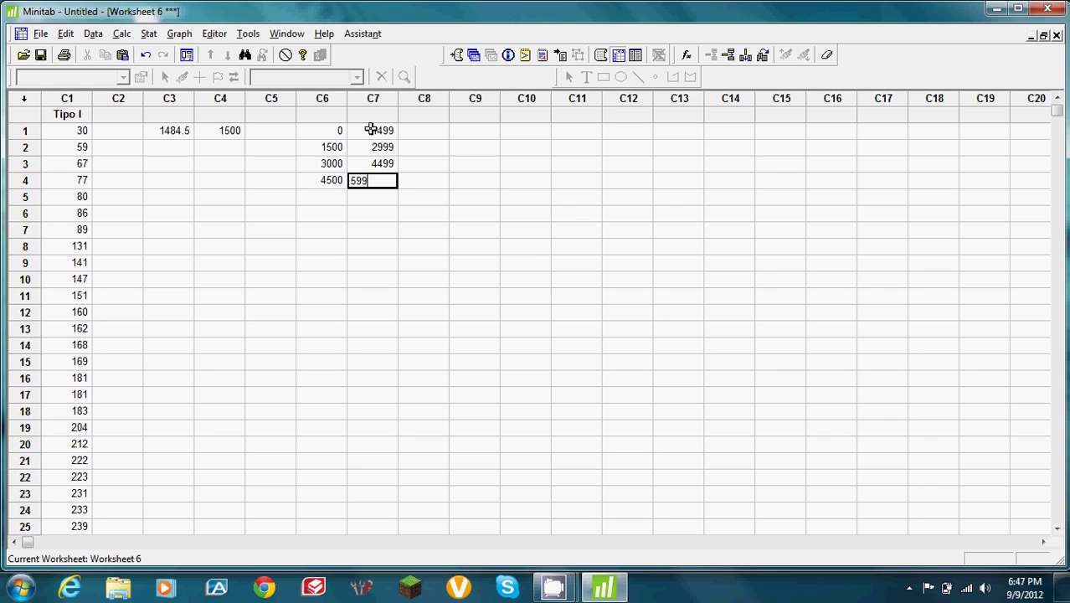
key(Return)
Enter the fifth class interval in row 5, with lower limit 6000 in C6 and upper limit 7499 in C7
key(Left)
key(Left)
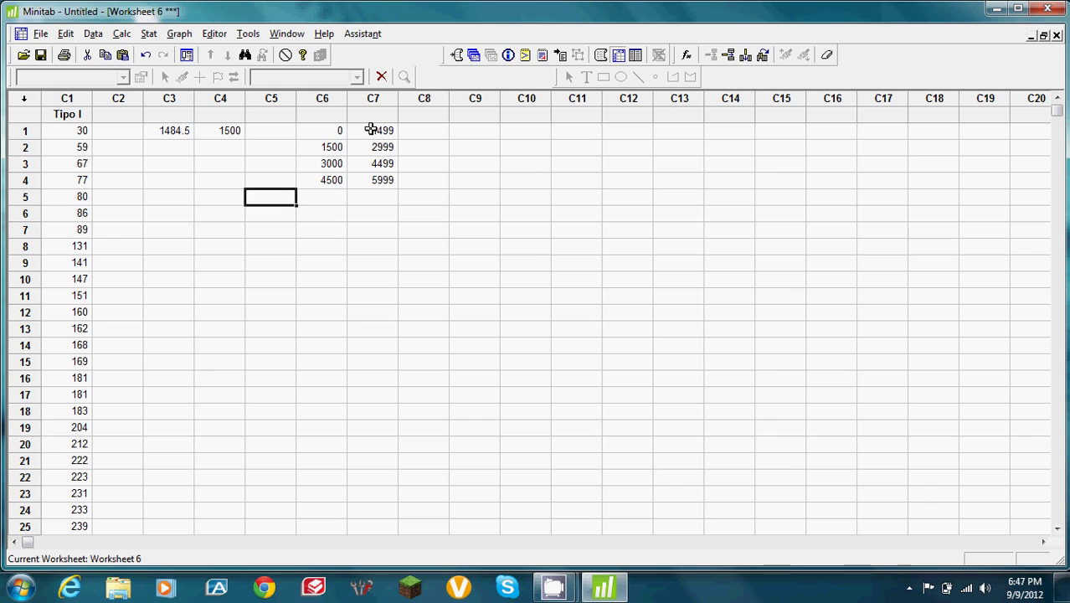
key(Right)
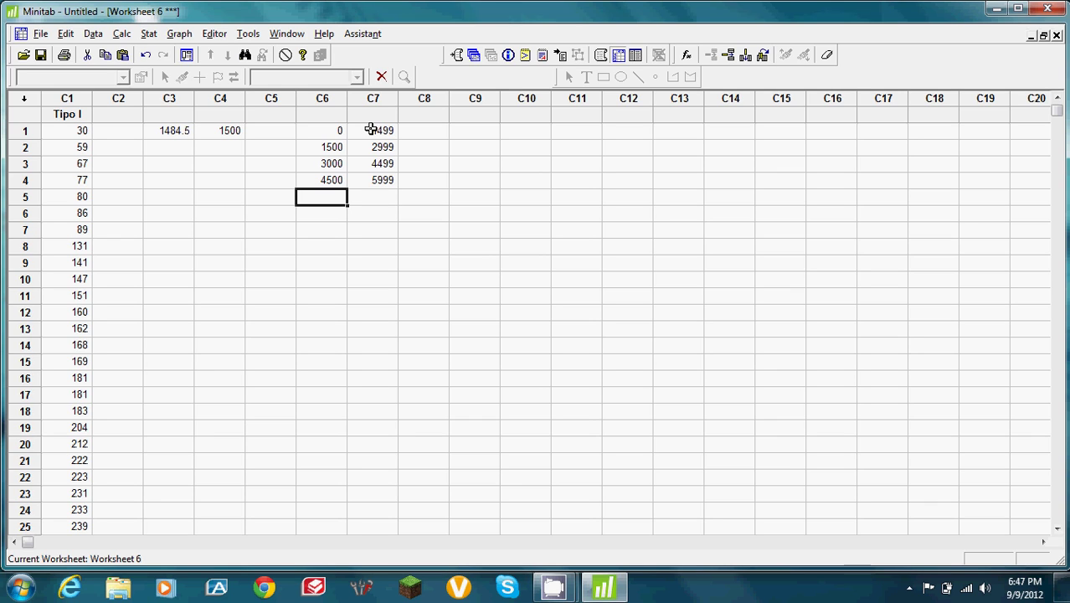
text(6000)
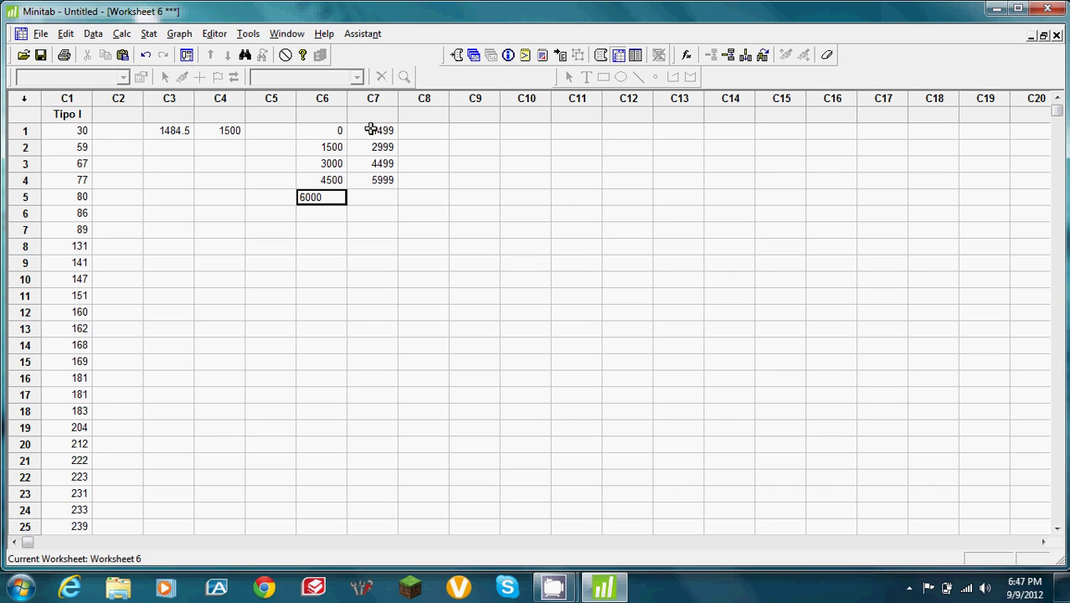
key(Tab)
text(7)
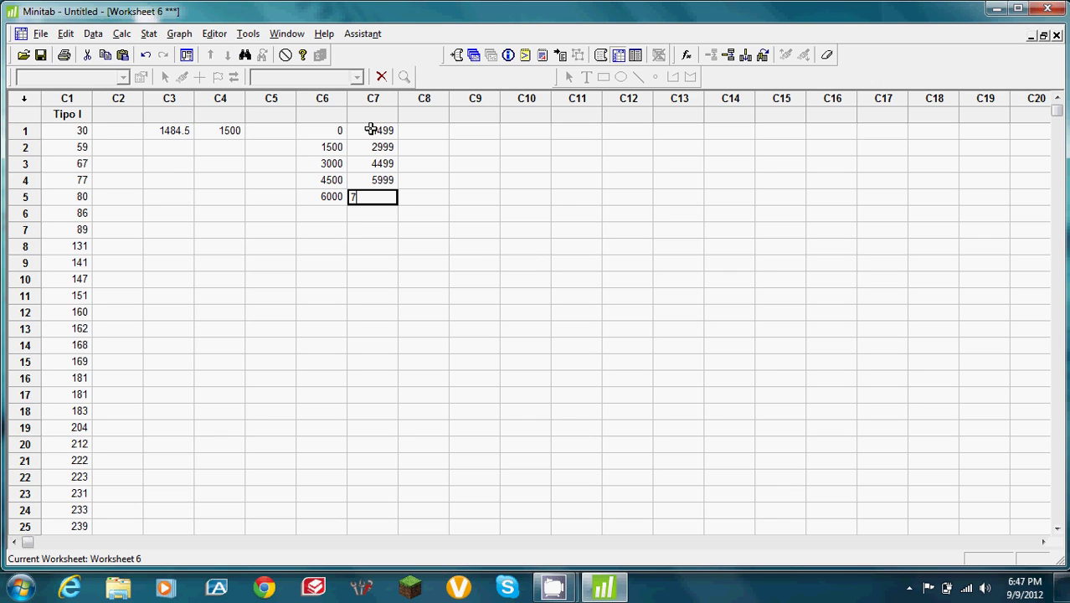
text(499)
key(Return)
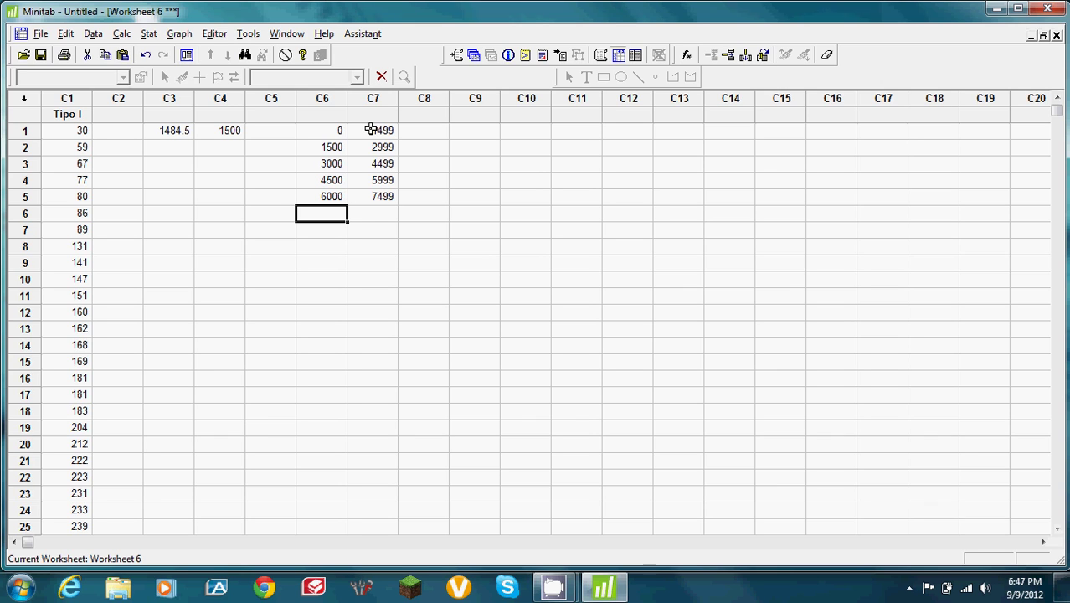
Enter the sixth class interval in row 6, with lower limit 7500 in C6 and upper limit 8999 in C7
text(7500)
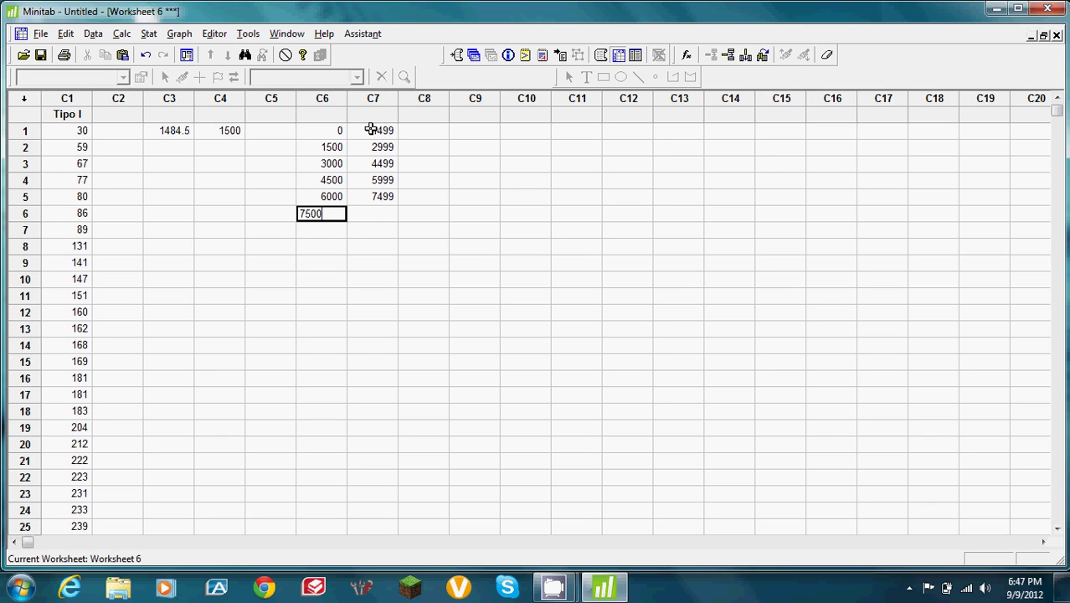
key(Tab)
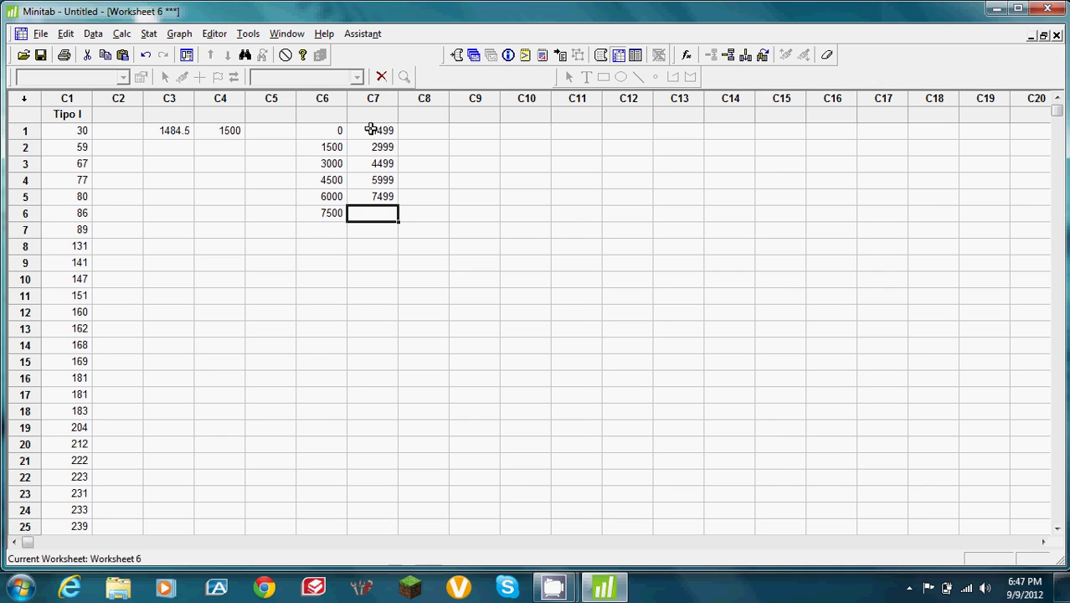
text(8999)
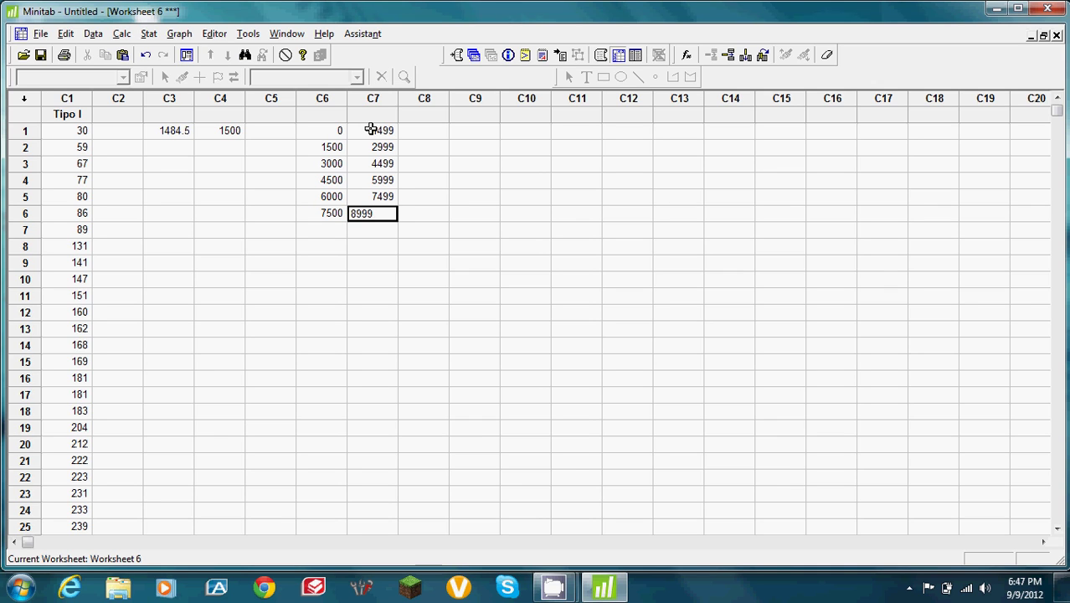
key(Return)
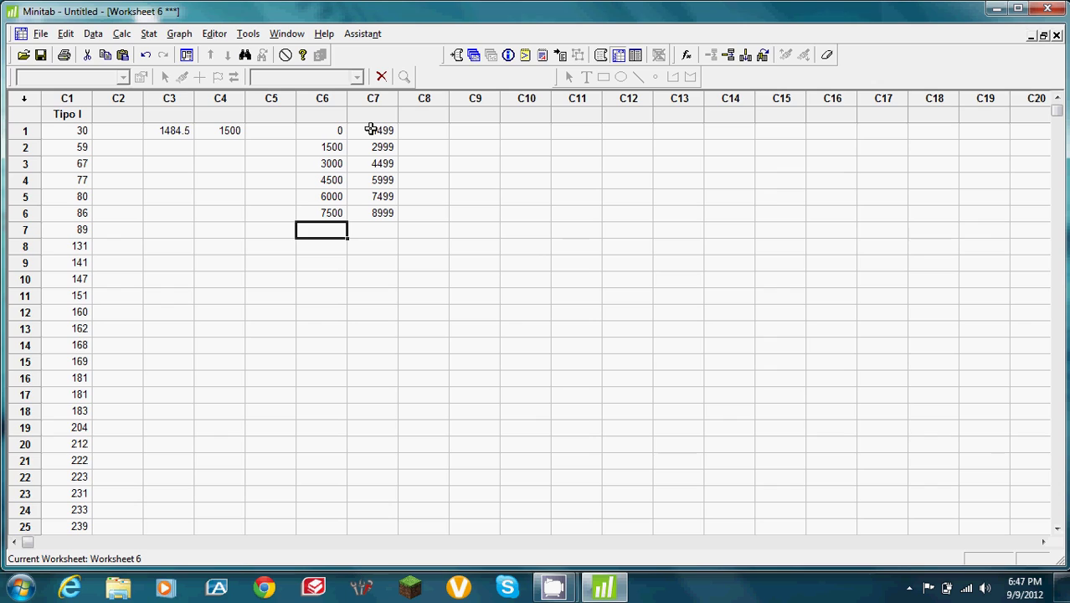
Enter the seventh class interval in row 7, with lower limit 9000 in C6 and upper limit 10499 in C7
text(9000)
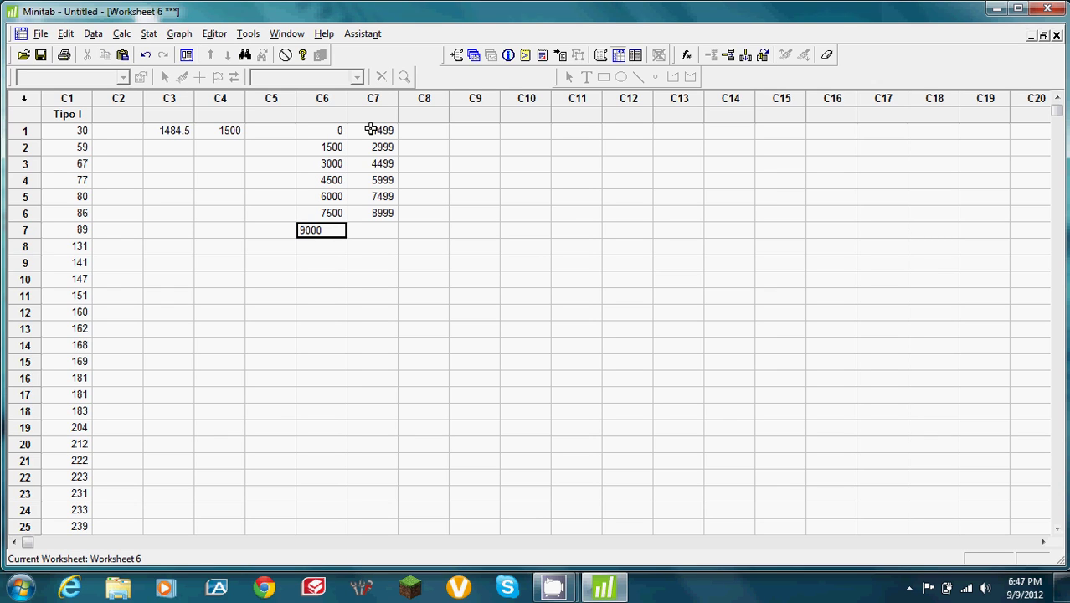
key(Return)
text(10499)
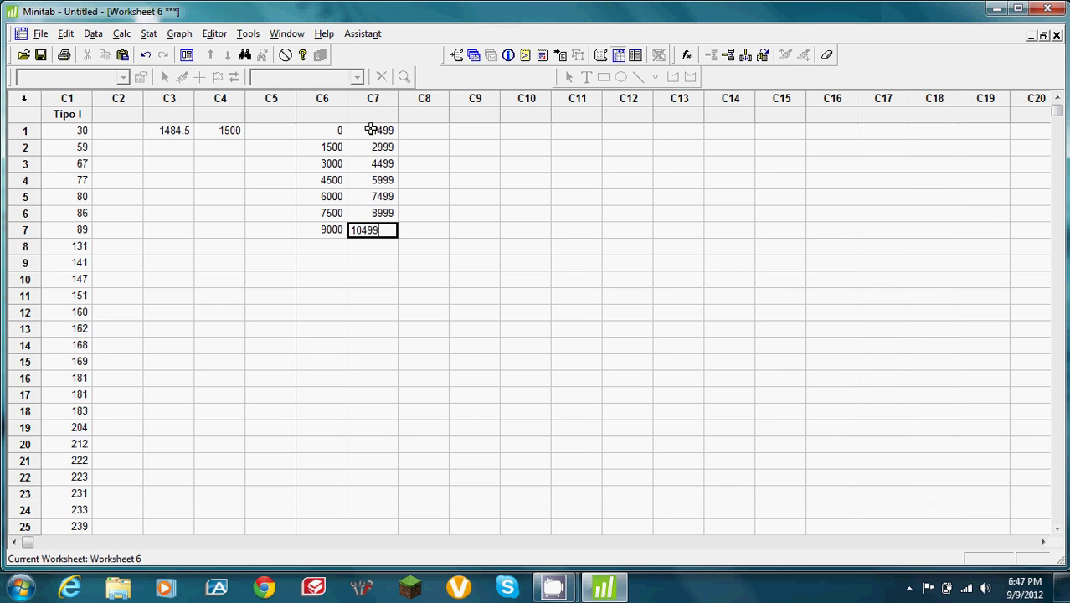
key(Return)
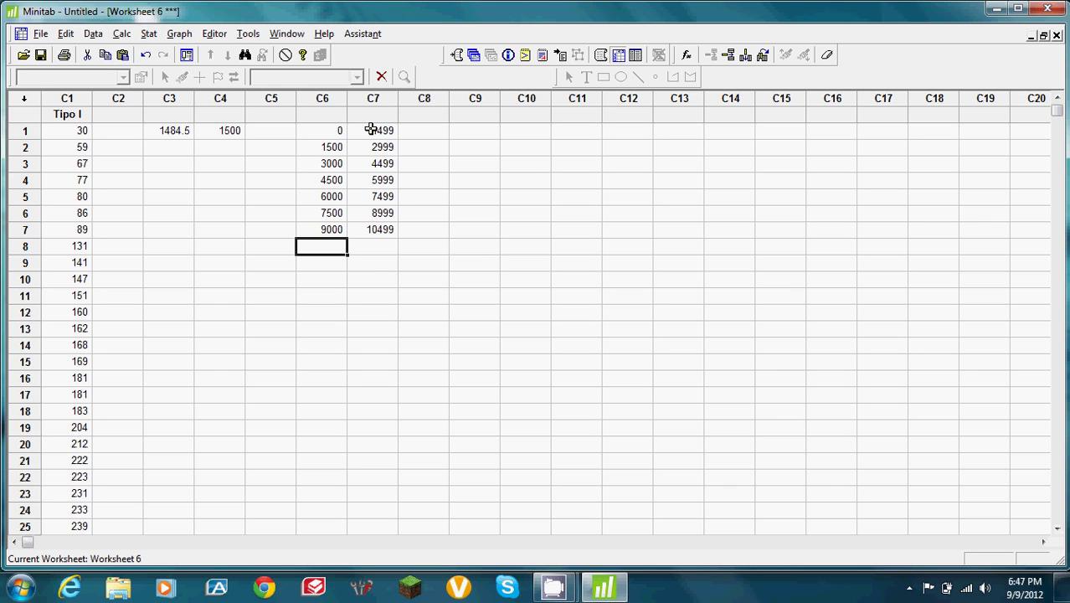
Enter the eighth class interval in row 8, with lower limit 10500 in C6 and 1999 in C7
text(10500)
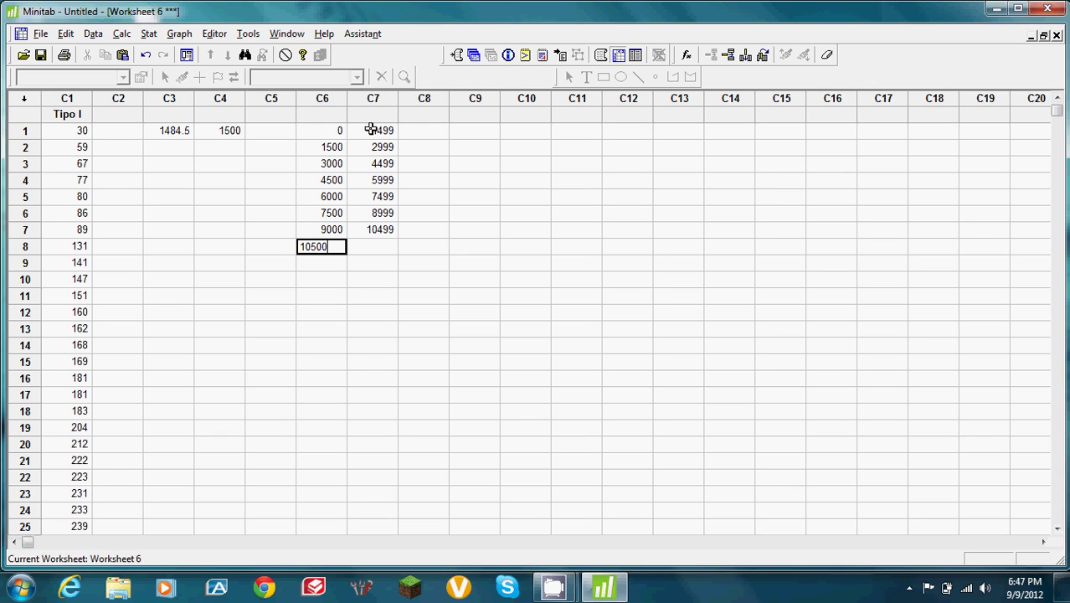
key(Return)
text(1)
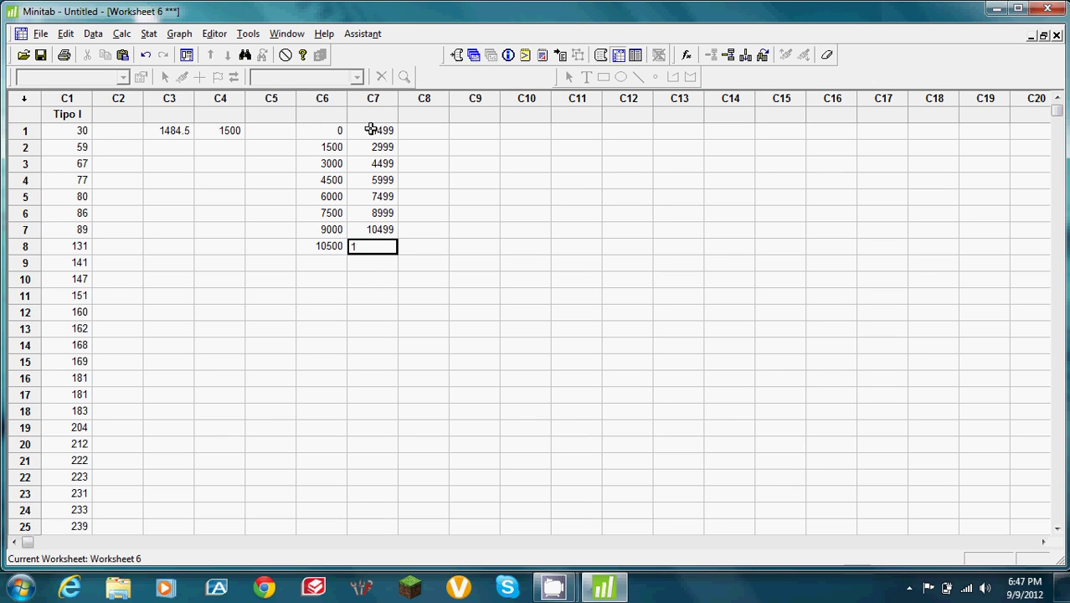
text(999)
key(Up)
Name column C9 "midpoint" in the column-name row above row 1
key(Up)
key(Up)
key(Up)
key(Up)
key(Up)
key(Up)
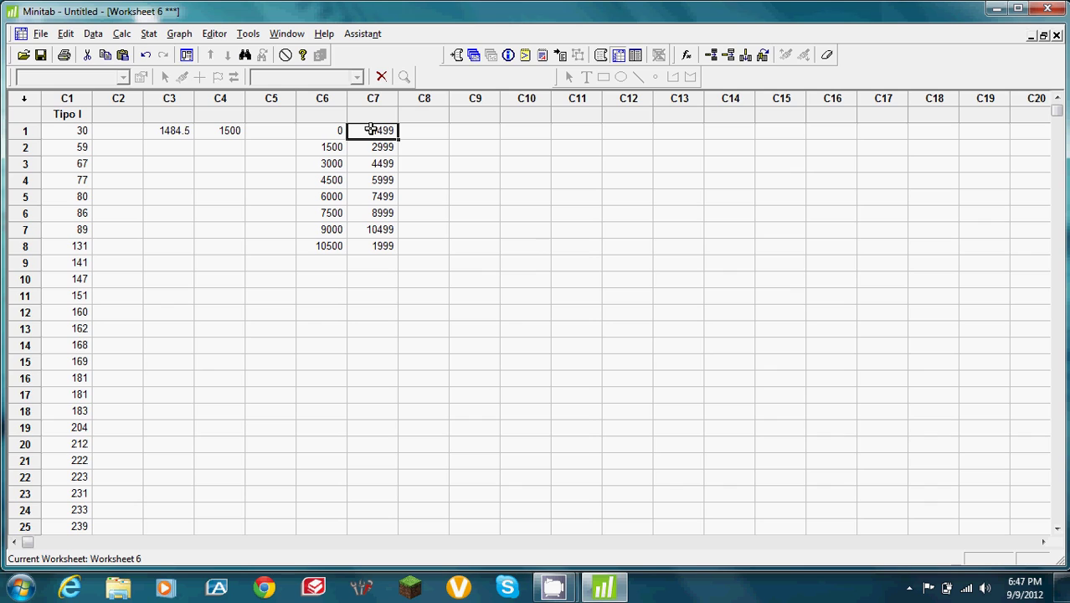
key(Right)
key(Left)
key(Right)
key(Right)
key(Up)
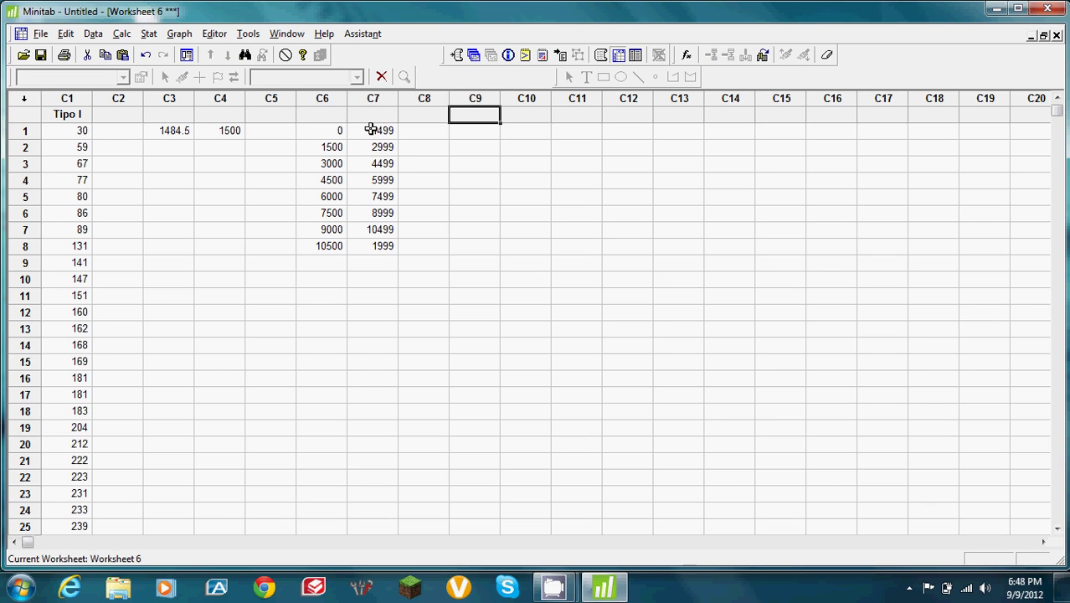
key(Left)
key(Right)
text(midpo)
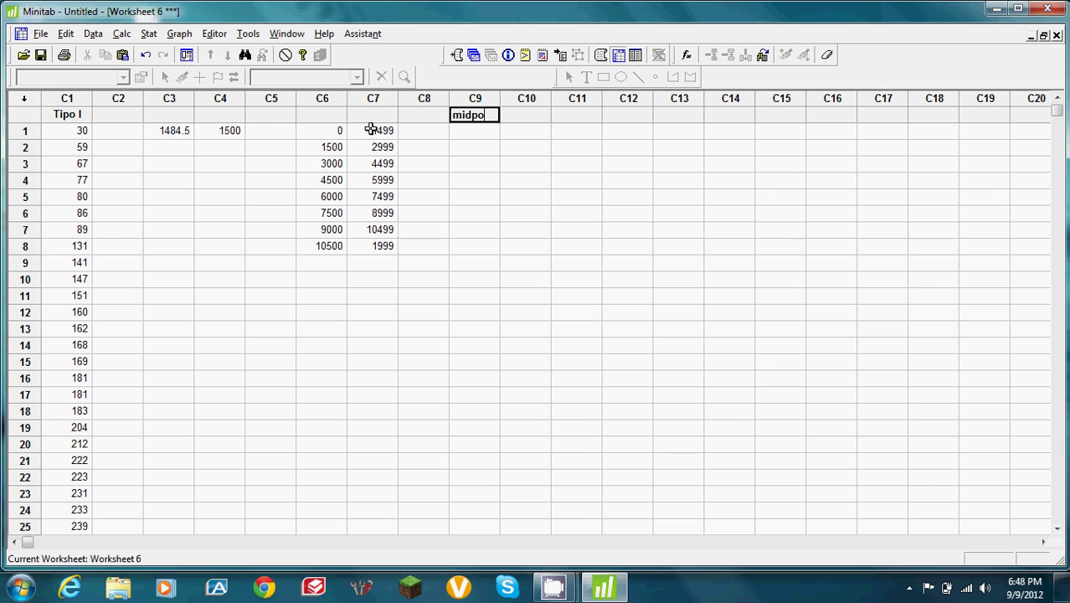
text(int)
key(Return)
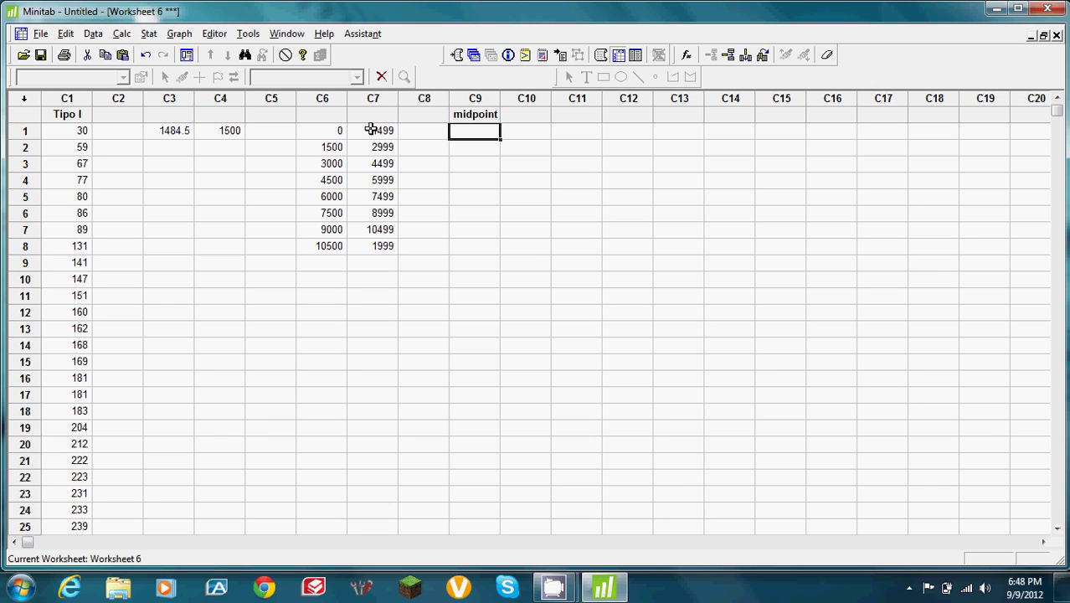
Enter the midpoints of the first two classes in column C9, with 750 in row 1 and 2250 in row 2
text(750)
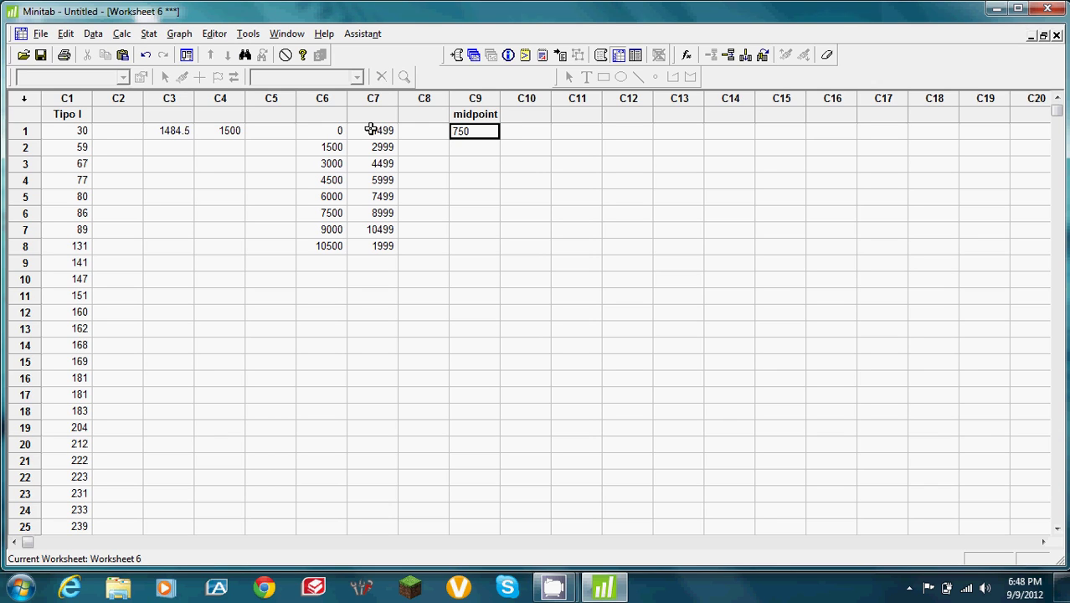
key(Return)
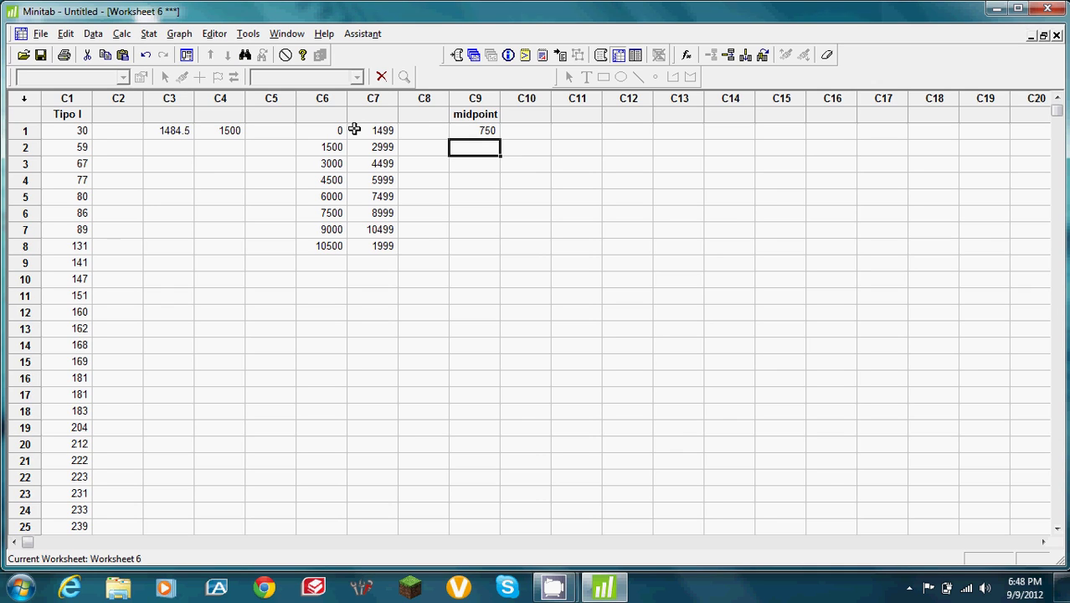
click(238, 129)
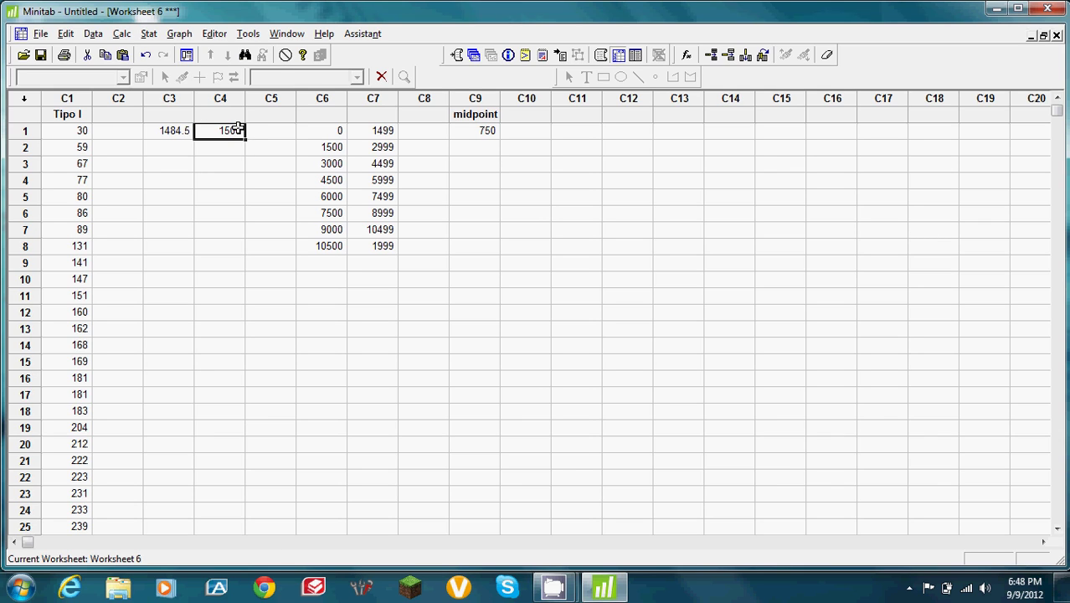
click(482, 144)
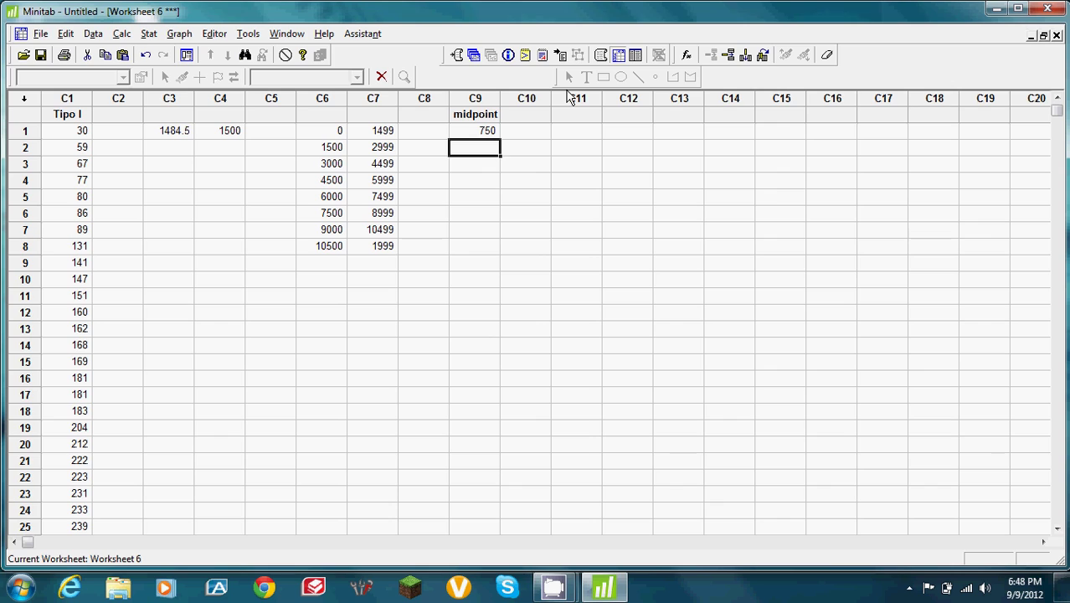
text(2250)
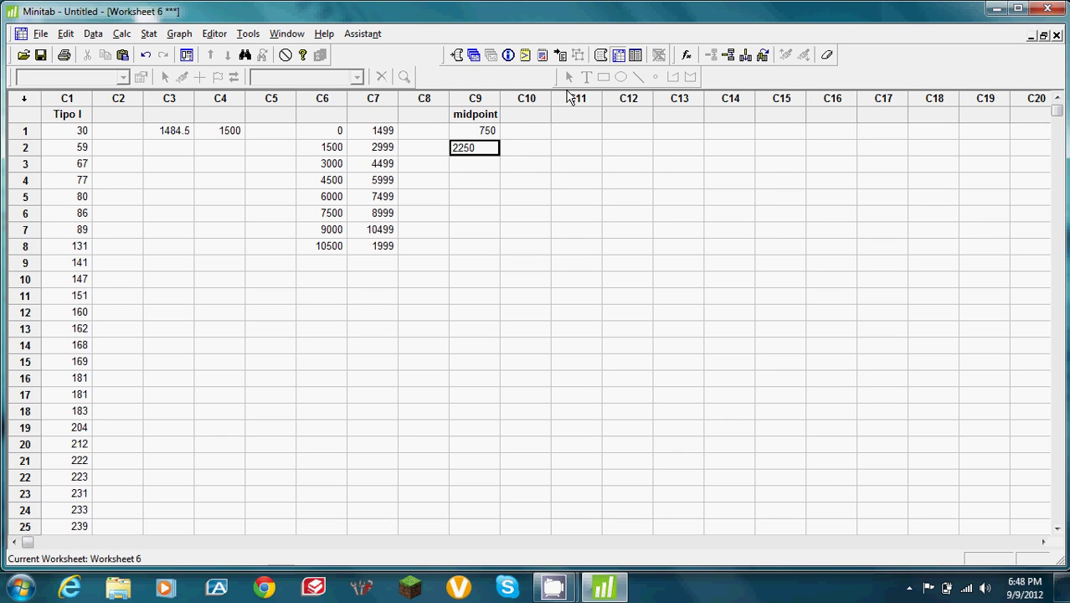
key(Return)
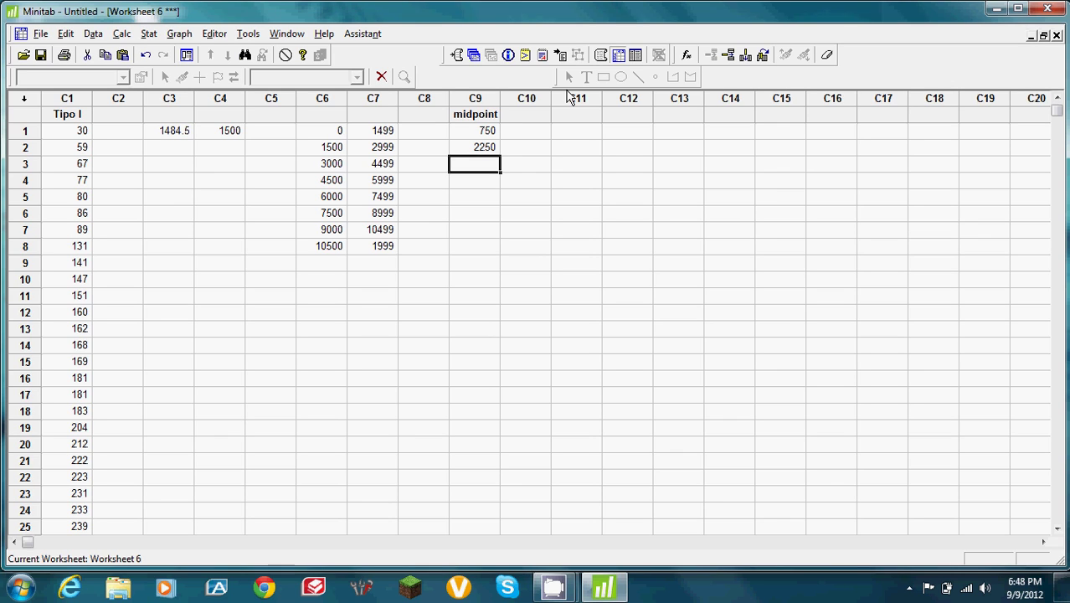
Enter the next two class midpoints in column C9, with 3750 in row 3 and 5250 in row 4
text(3)
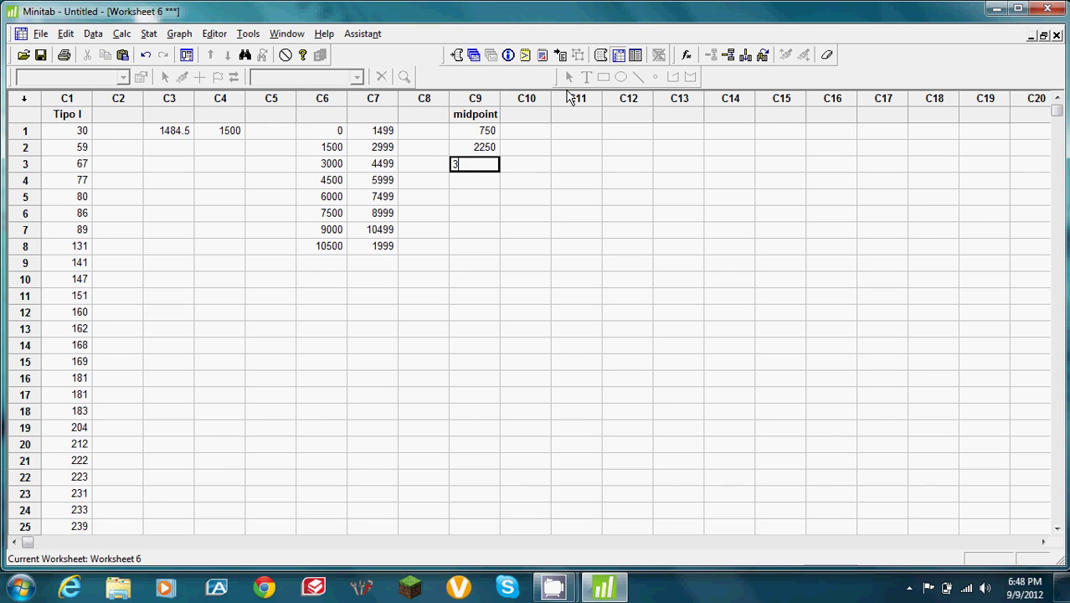
text(750)
key(Return)
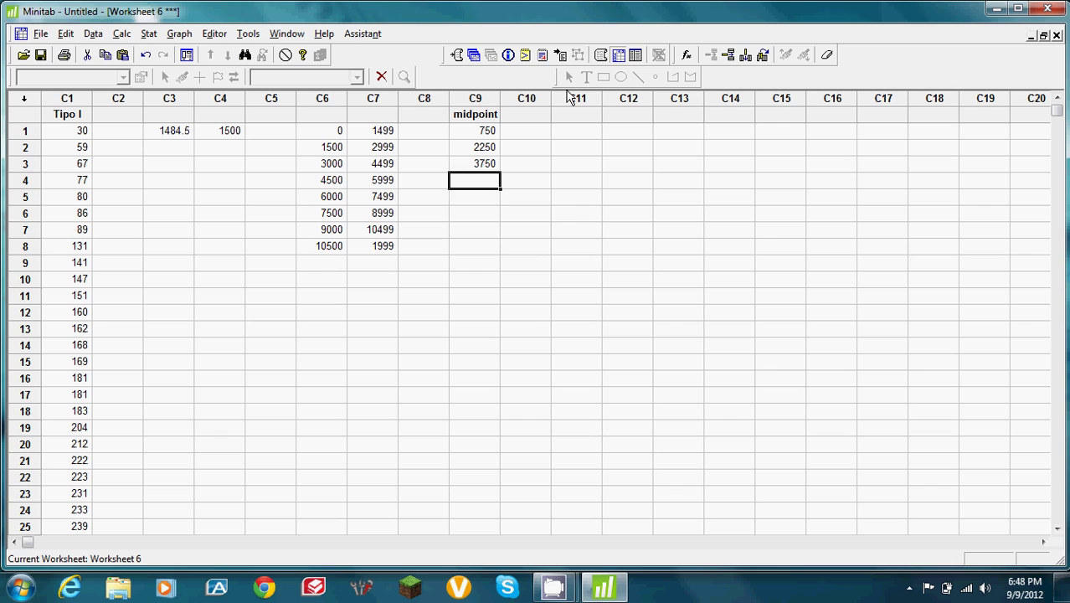
text(5250)
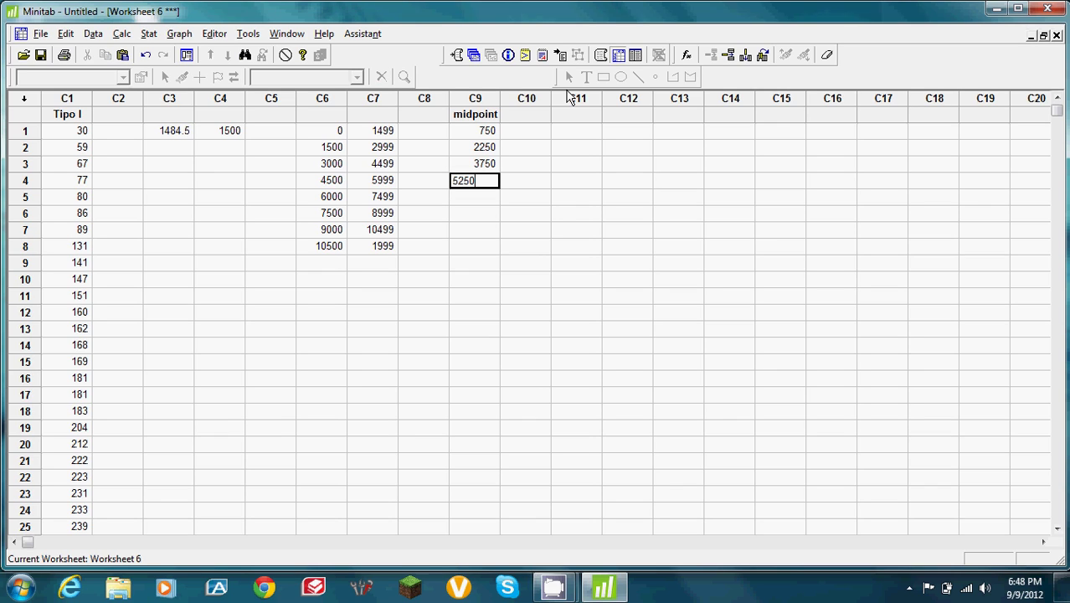
key(Return)
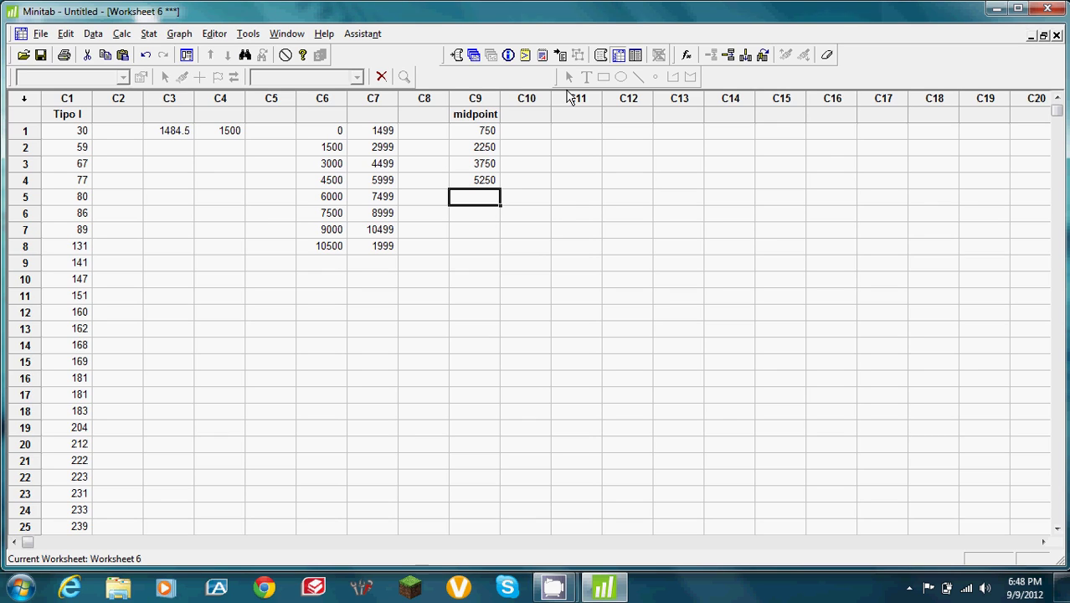
Enter the midpoints of the fifth and sixth classes in column C9, with 6750 in row 5 and 8250 in row 6
text(6750)
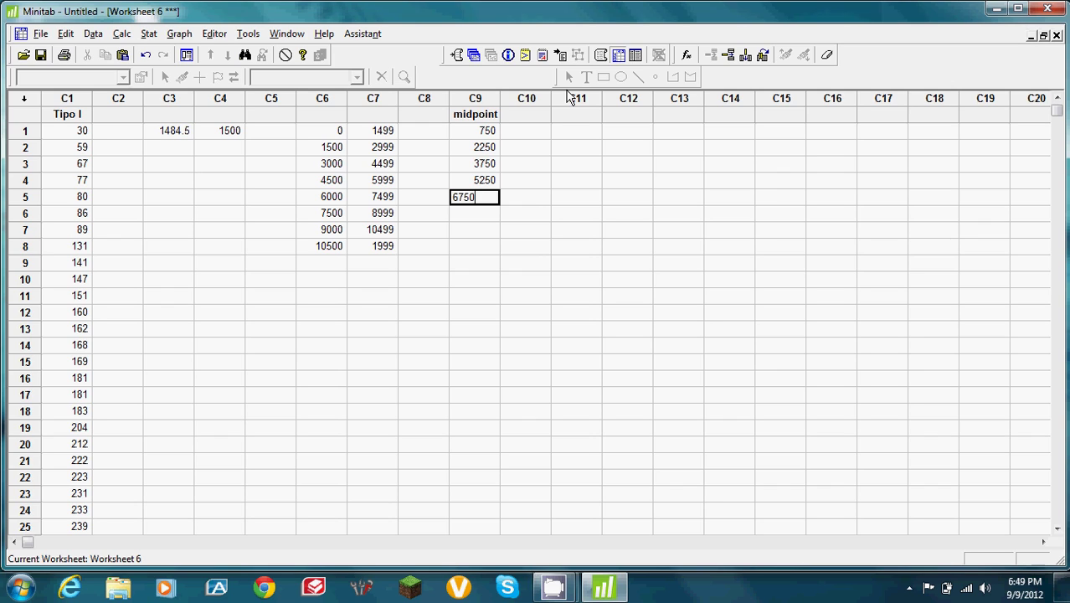
key(Return)
text(8250)
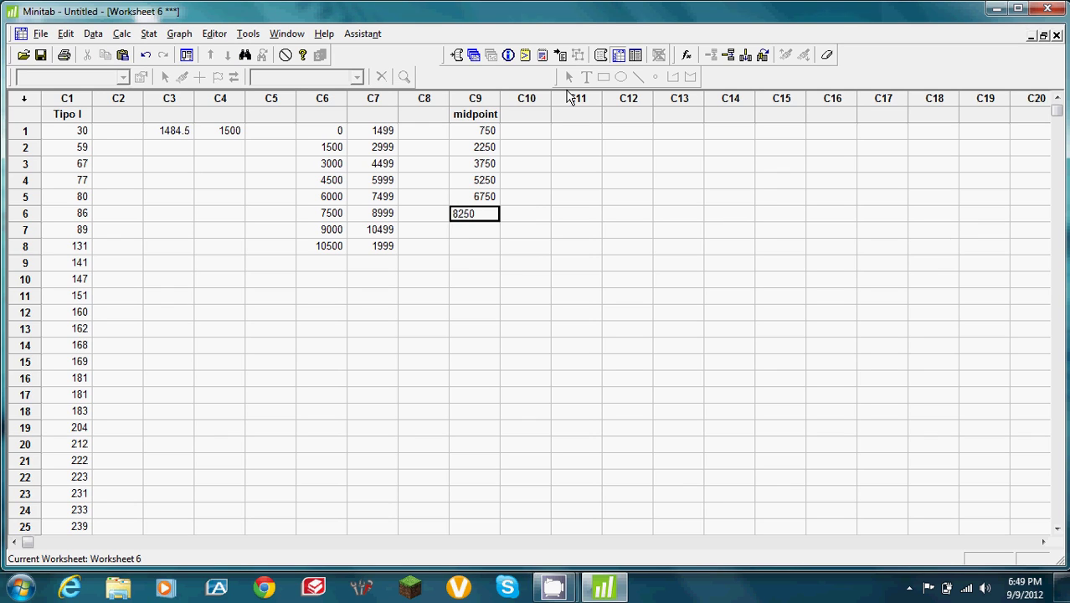
key(Return)
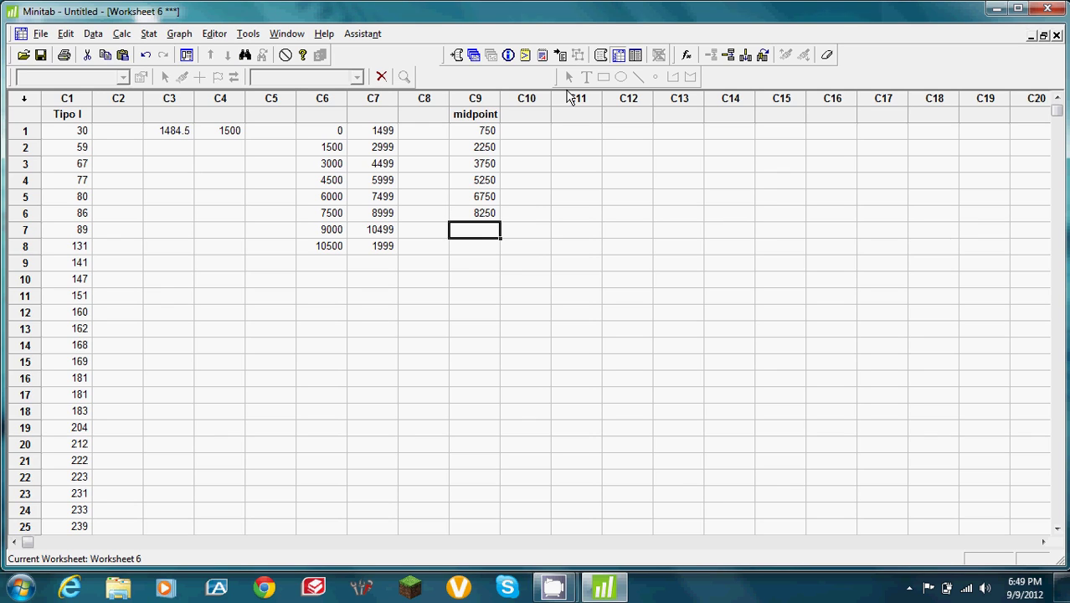
Enter the midpoints of the last two classes in column C9, with 9750 in row 7 and 11250 in row 8
text(97)
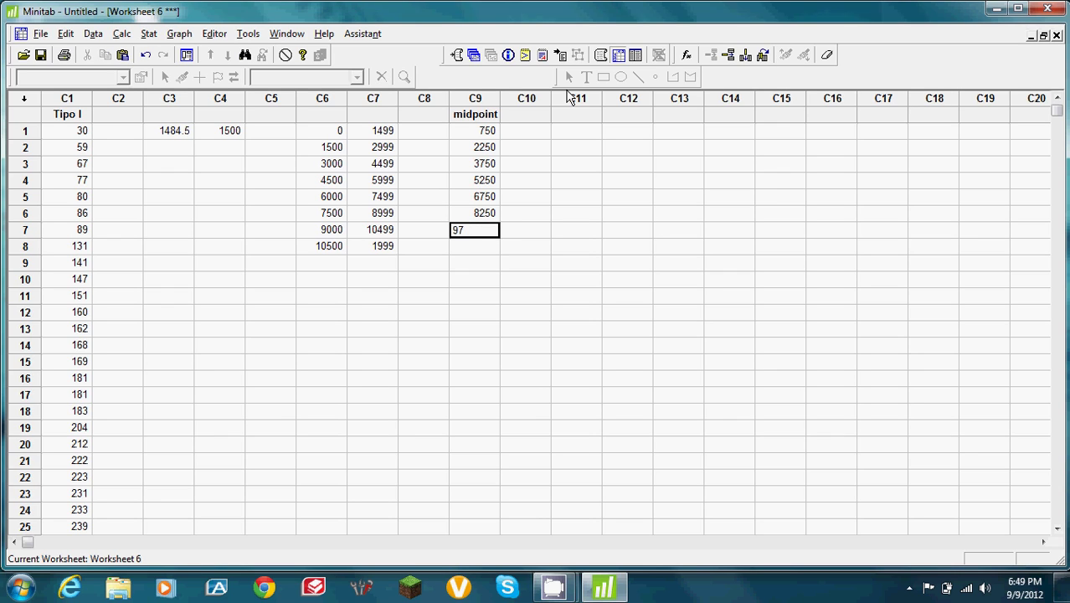
text(50)
key(Return)
text(11250)
key(Return)
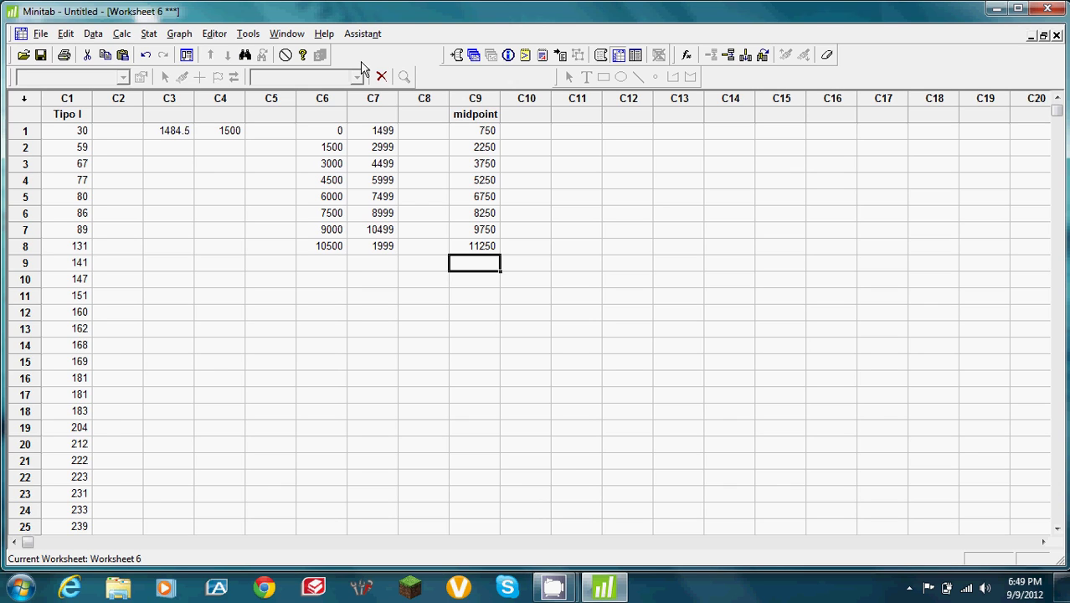
Create a simple histogram with Tipo I as the graph variable
click(180, 33)
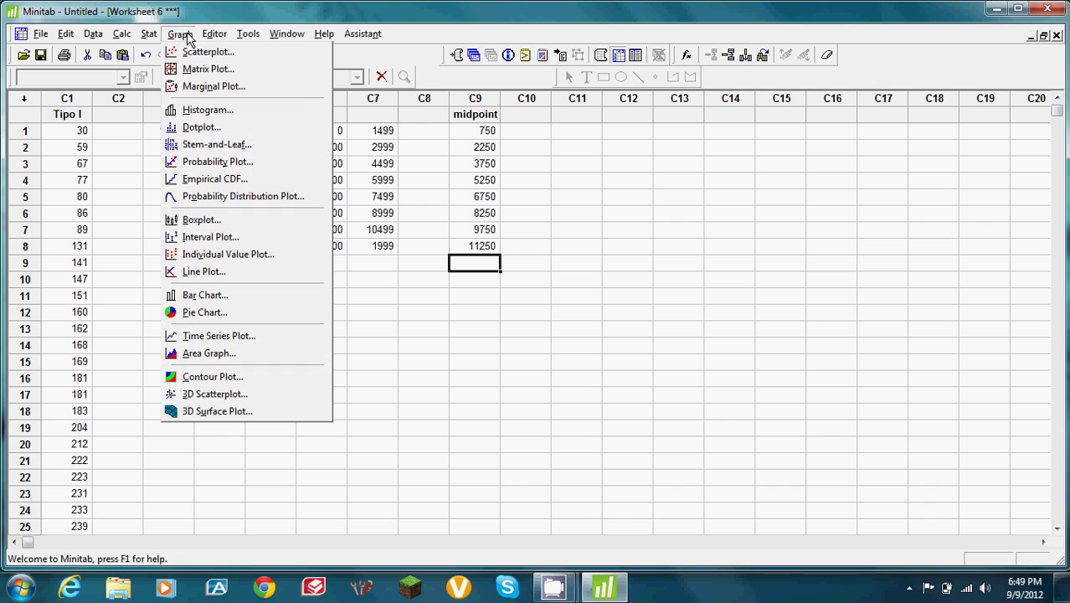
click(221, 116)
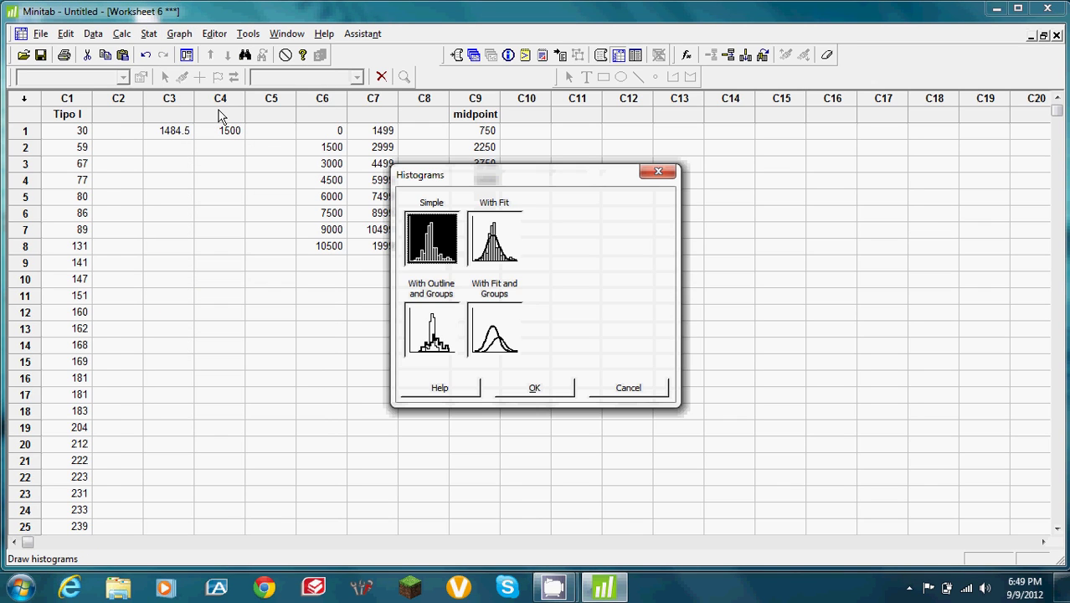
click(529, 390)
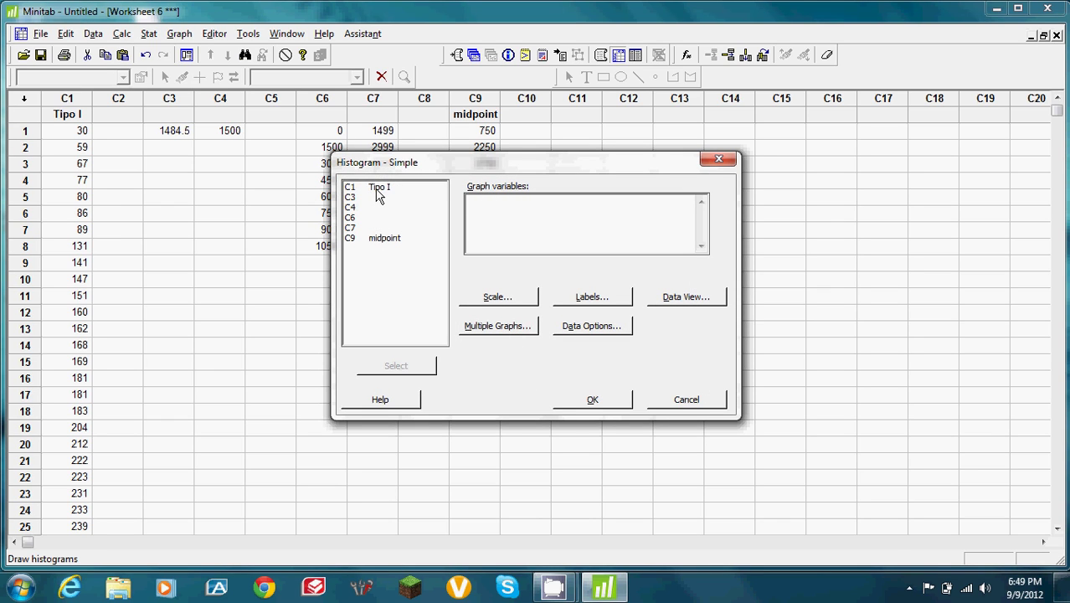
double_click(378, 193)
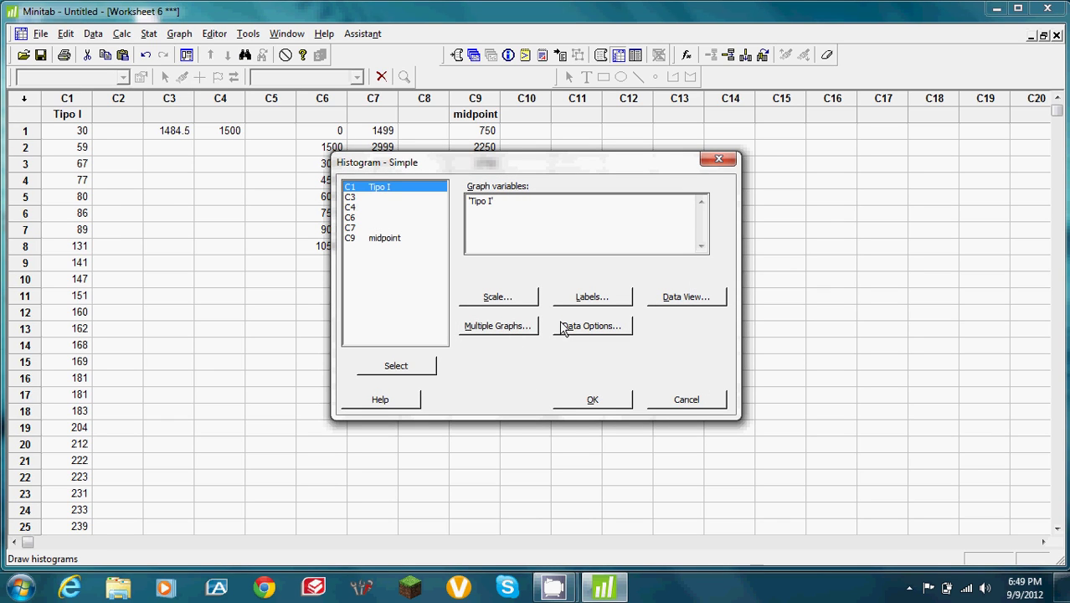
click(609, 402)
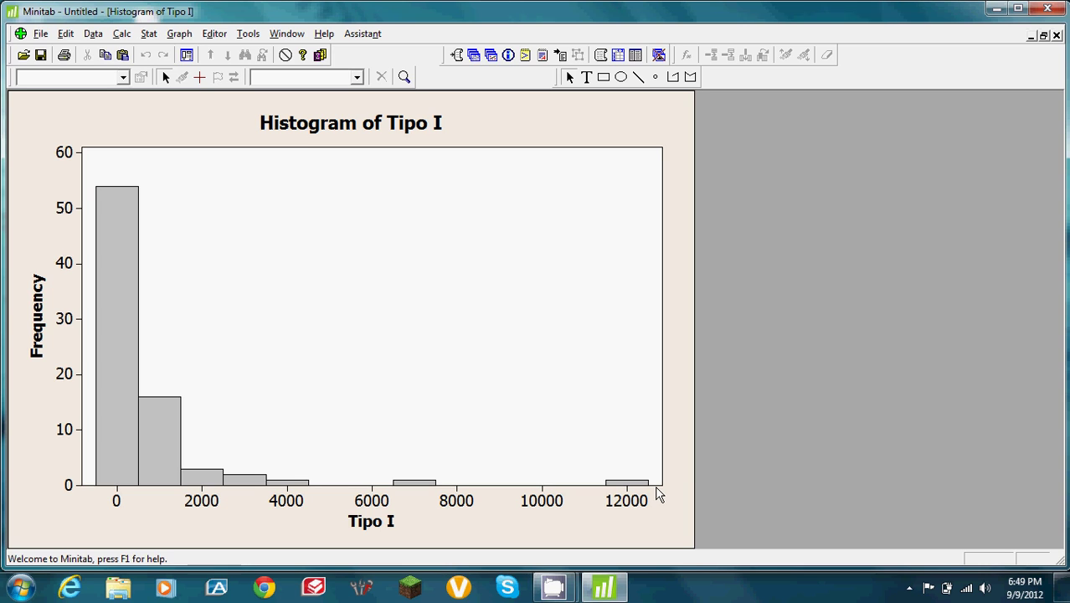
double_click(658, 487)
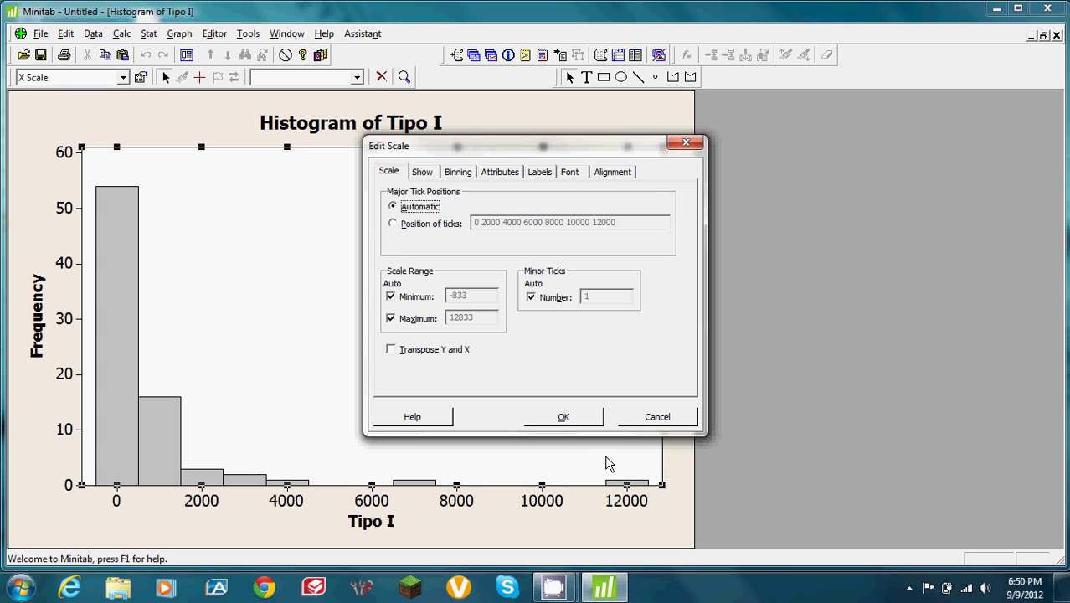
click(454, 175)
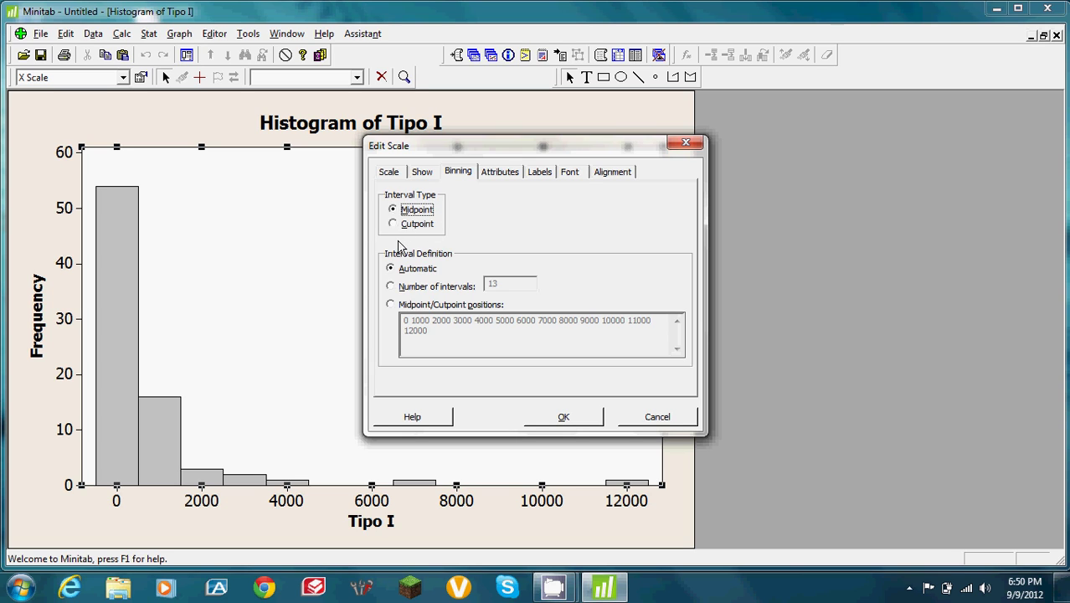
click(391, 305)
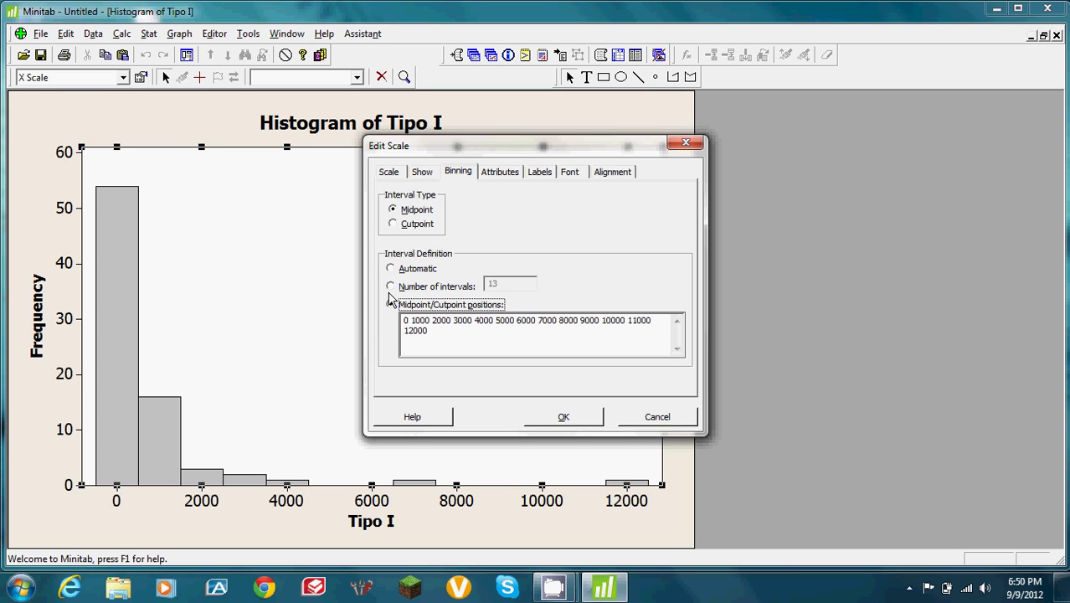
double_click(447, 332)
click(446, 331)
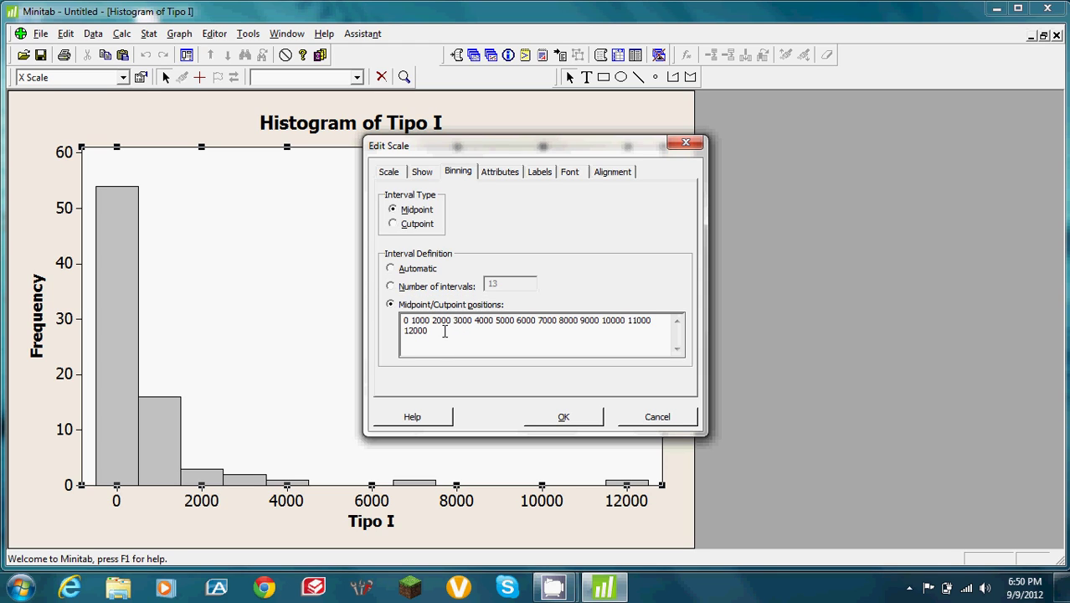
key(ctrl+a)
key(Delete)
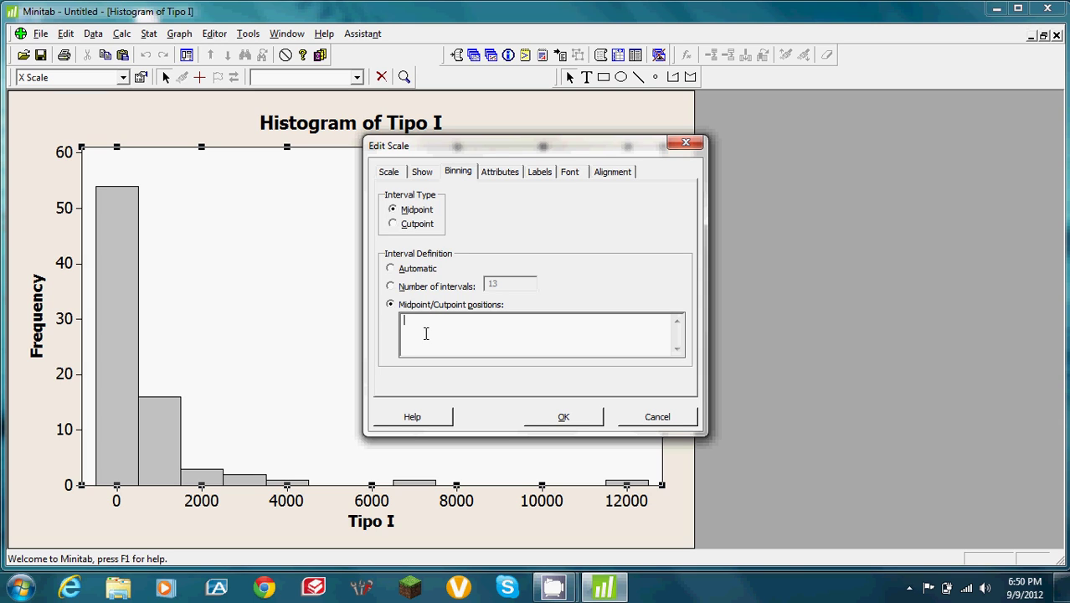
text(750 2250 3750 525)
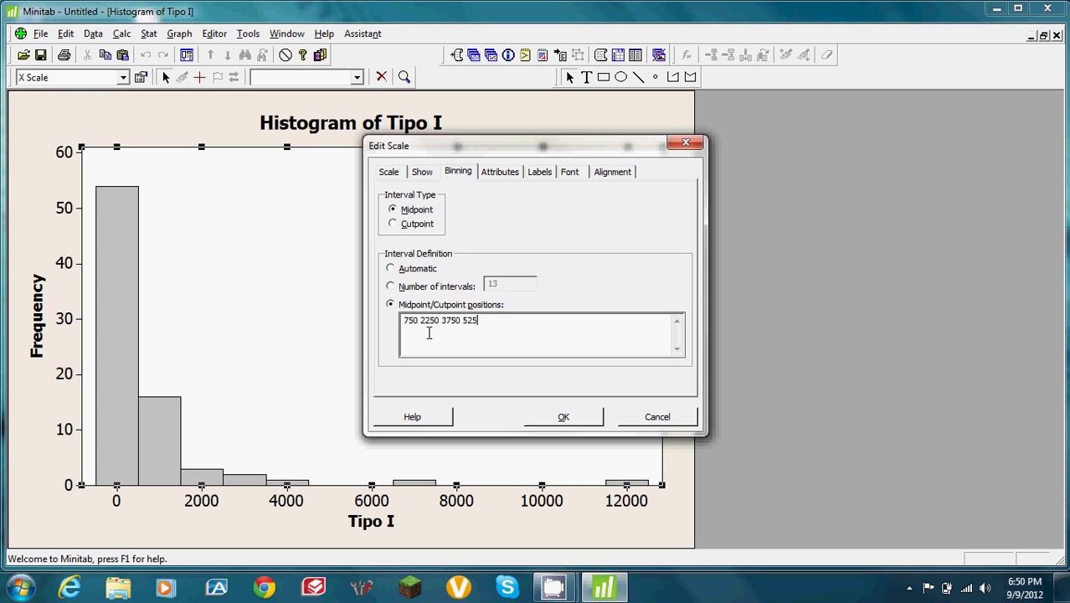
text(0 6750 8250 97)
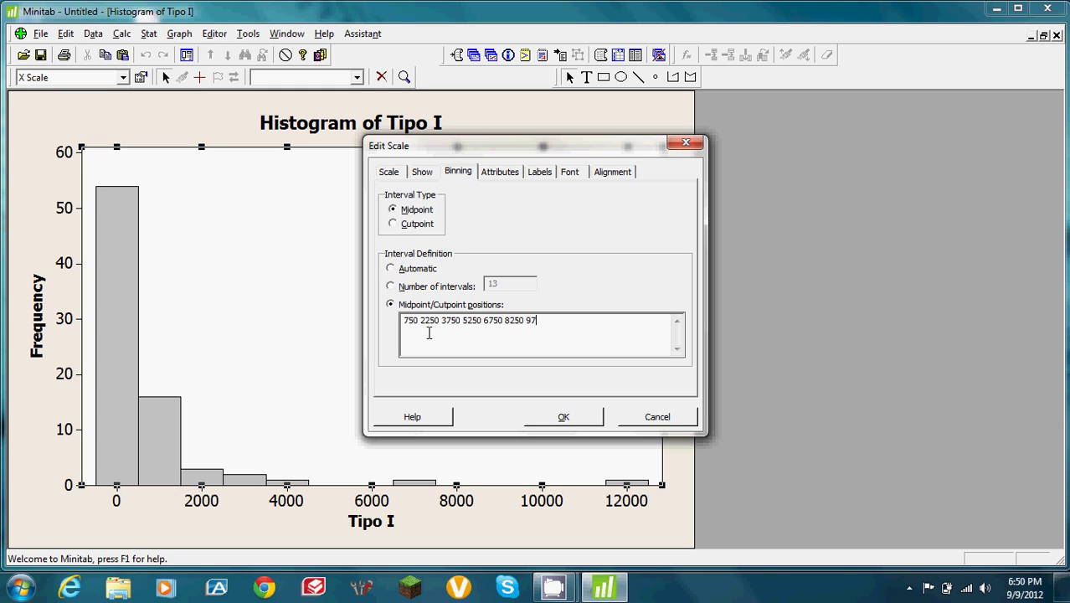